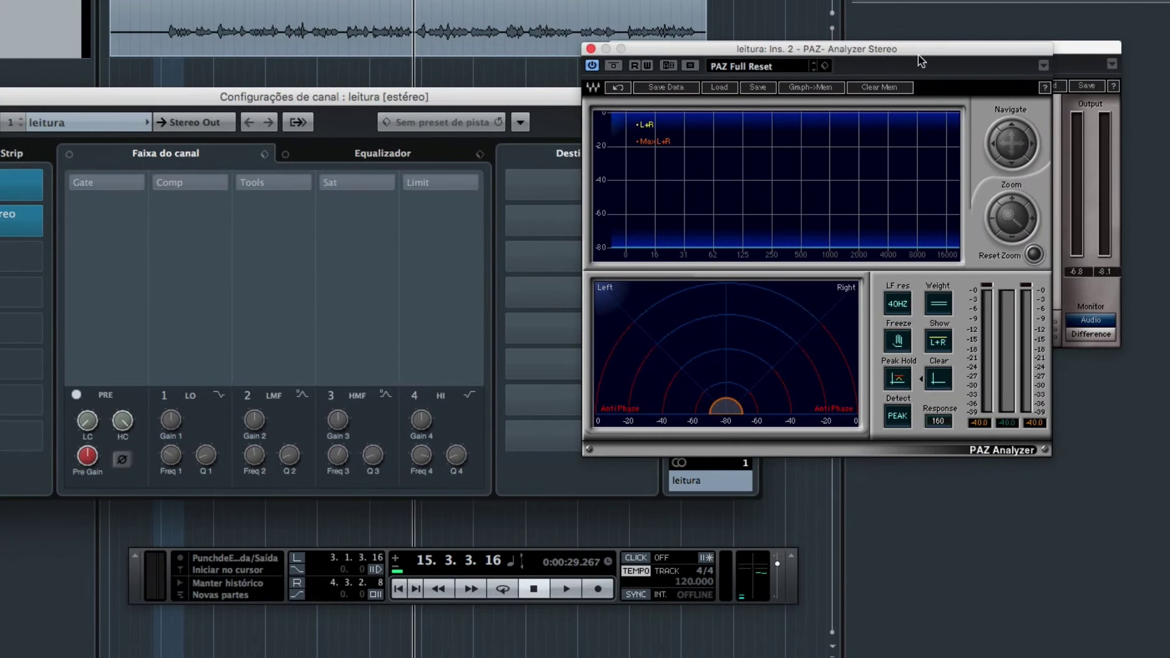
- Close the Z-Noise plug-in window and move the PAZ Analyzer window clear of the channel settings
left_click_drag(918, 55, 951, 37)
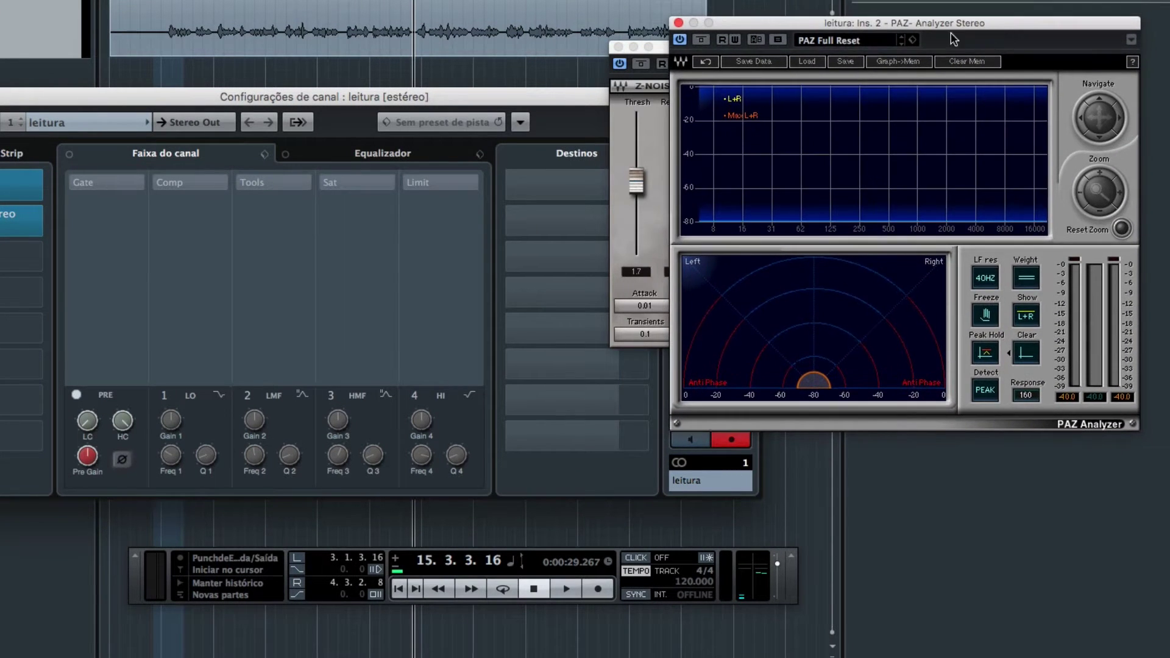
left_click(618, 47)
left_click_drag(795, 27, 811, 0)
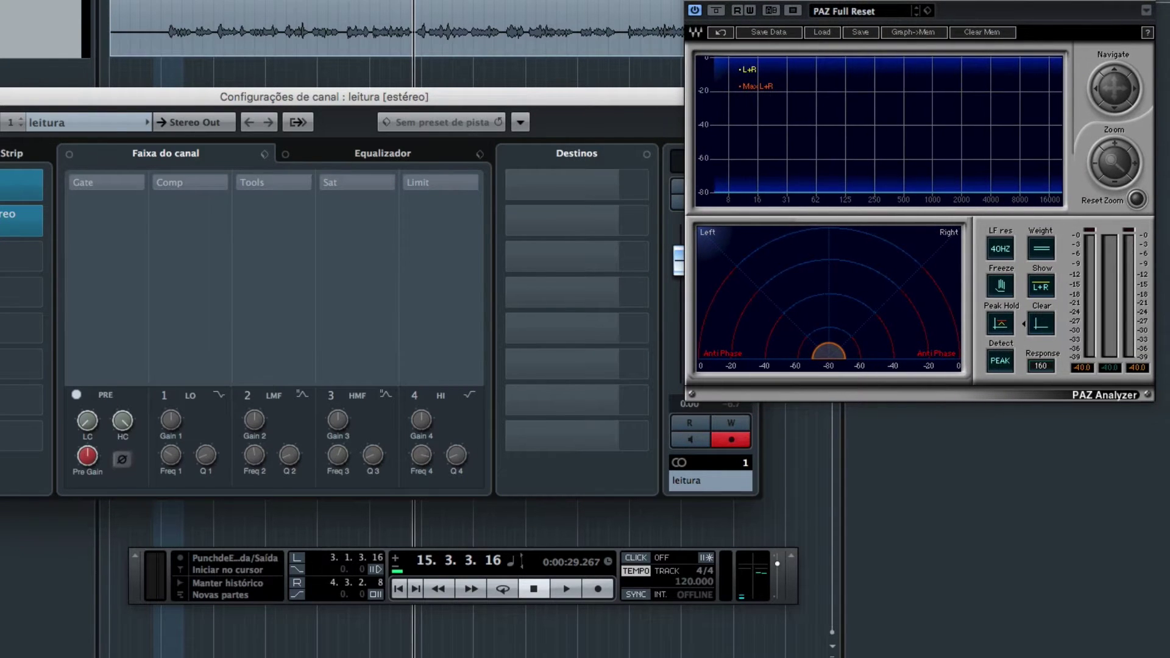
left_click_drag(901, 3, 897, 3)
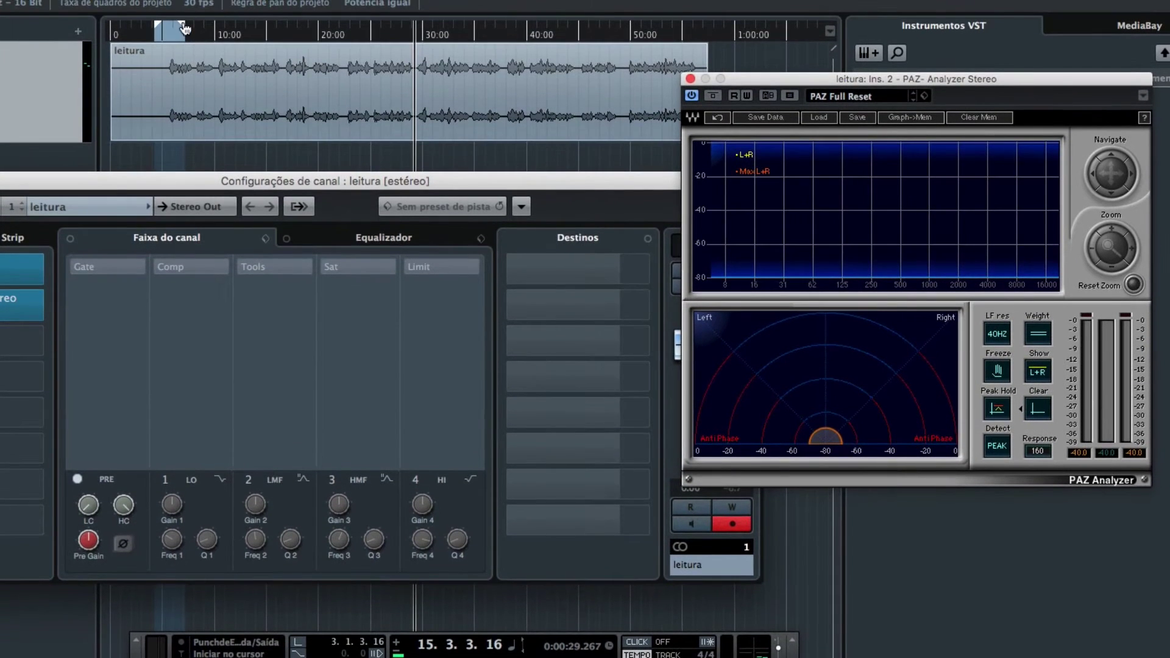
- Set the cycle range from about 5.3.4.88 to 26.2.3.48 and play part of the reading to capture its spectrum
left_click_drag(183, 28, 637, 35)
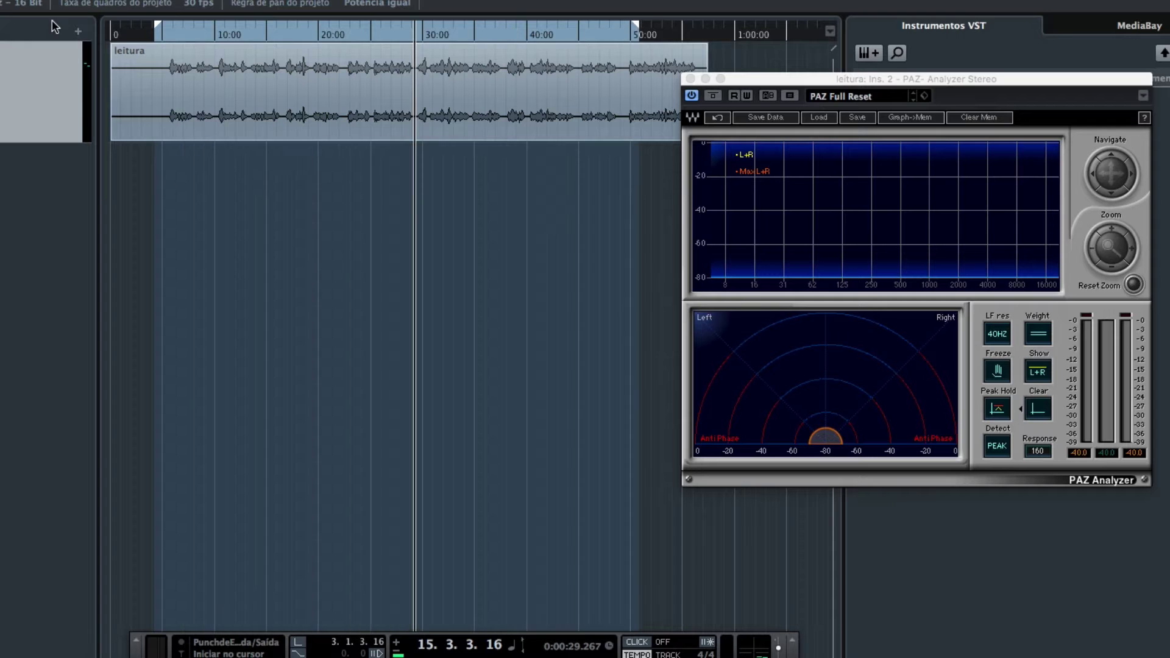
left_click_drag(161, 28, 211, 31)
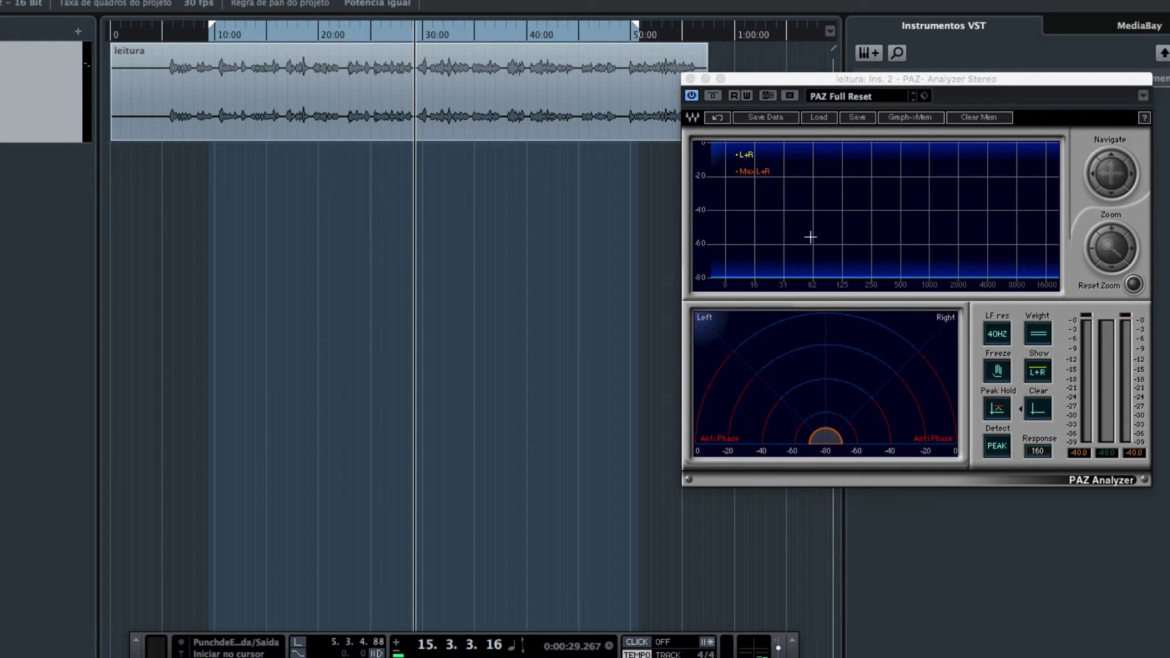
key("space")
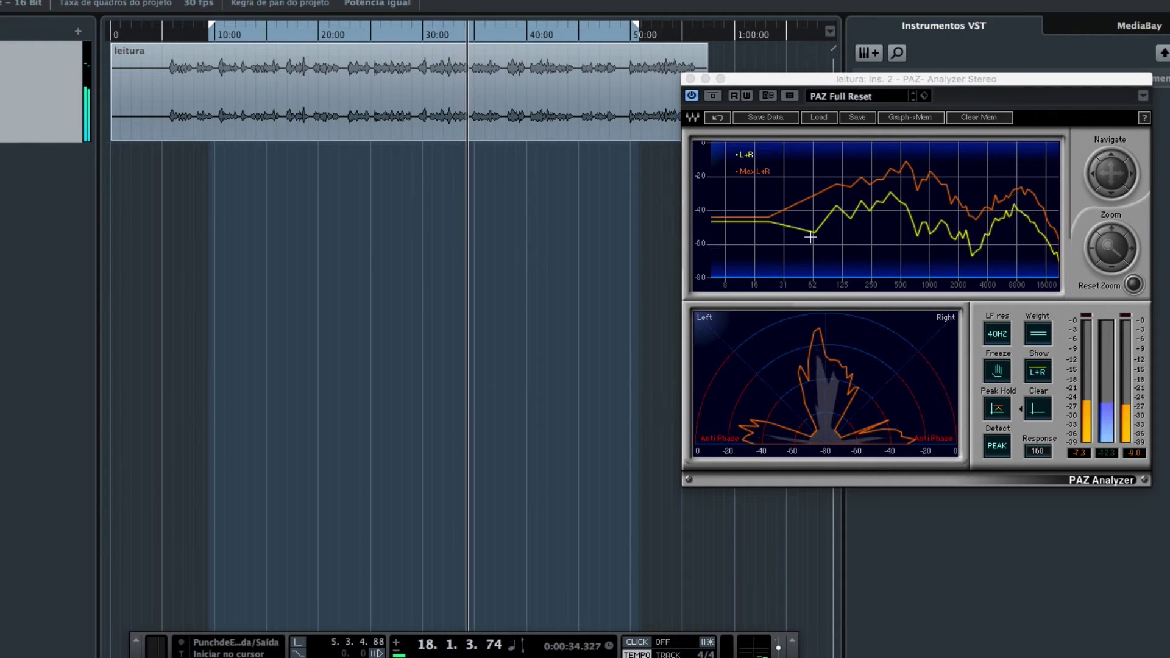
key("space")
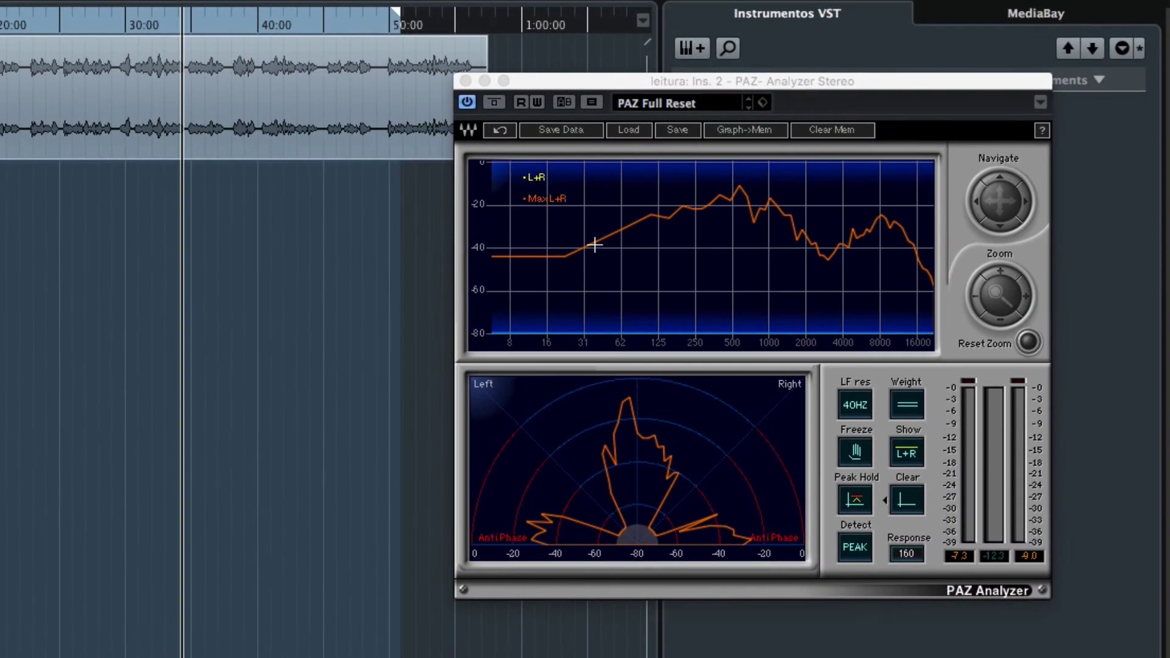
- Examine the frequency and magnitude at several points along the low-frequency rise of the analyzer's peak curve
left_click(566, 255)
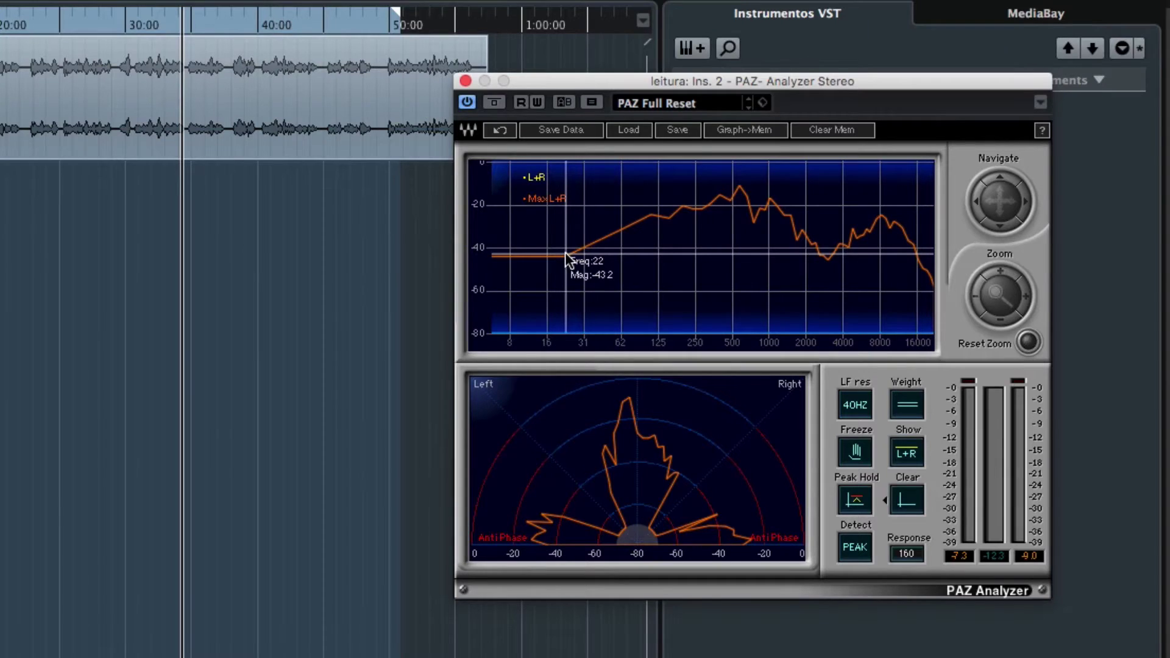
left_click(622, 231)
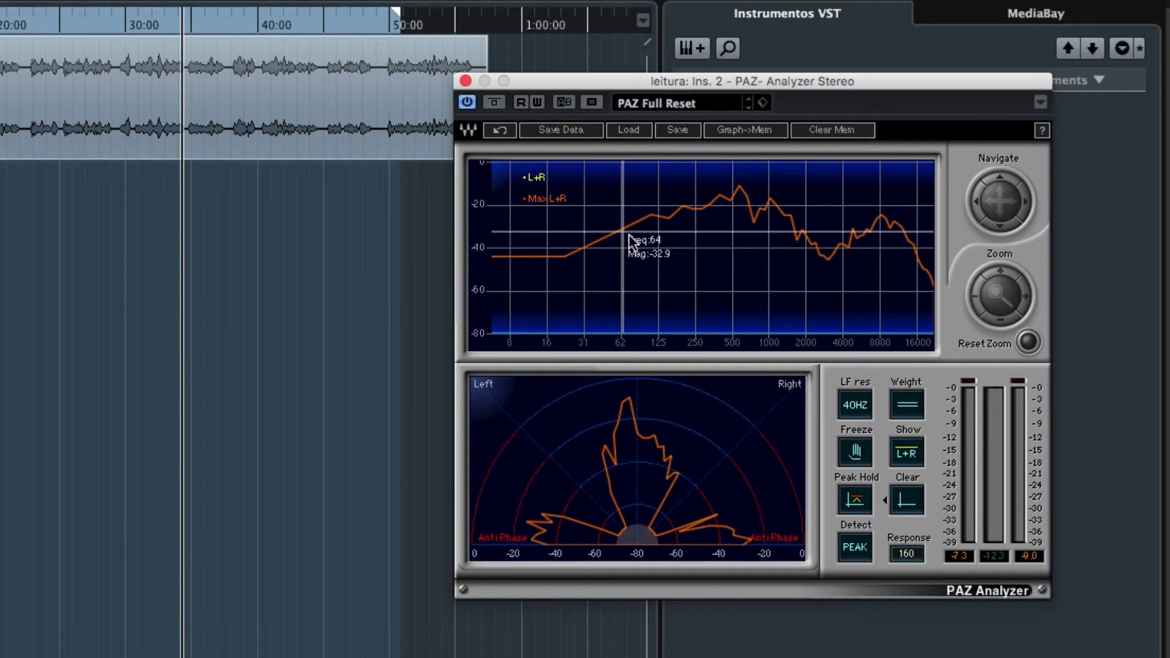
left_click(624, 230)
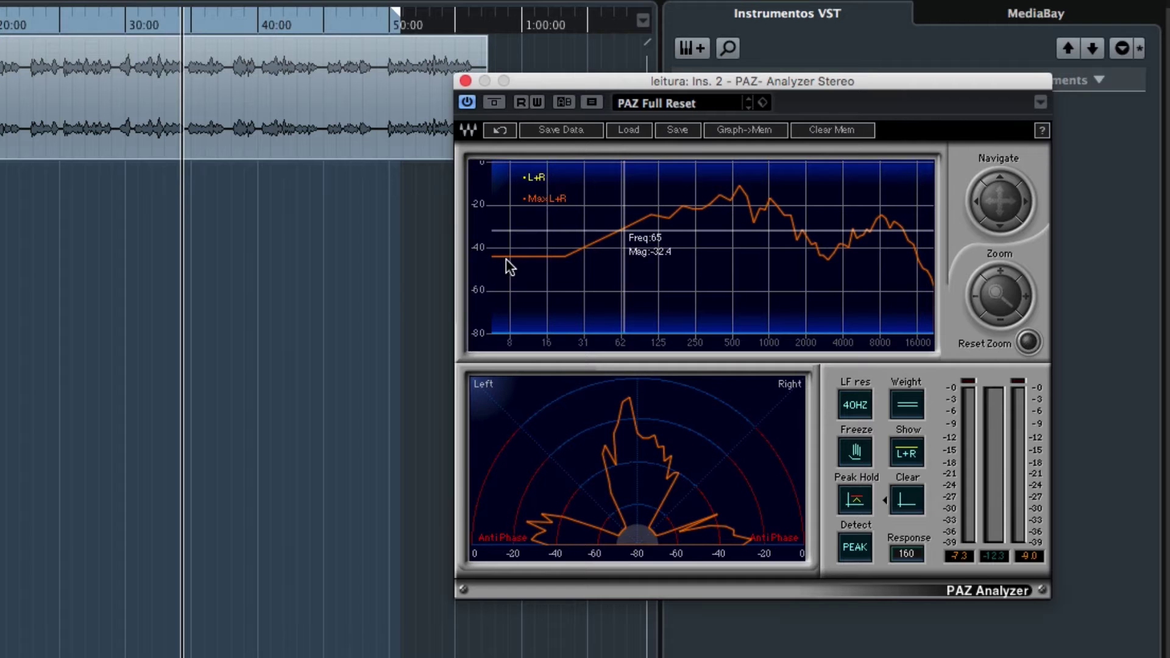
left_click(652, 217)
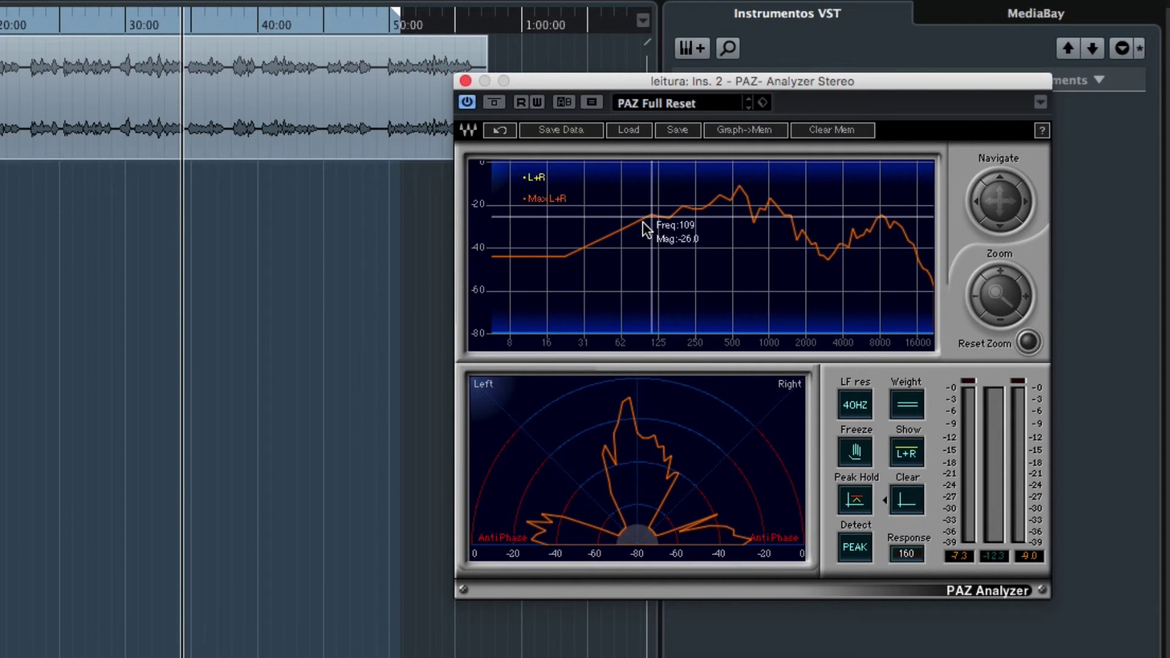
left_click(642, 220)
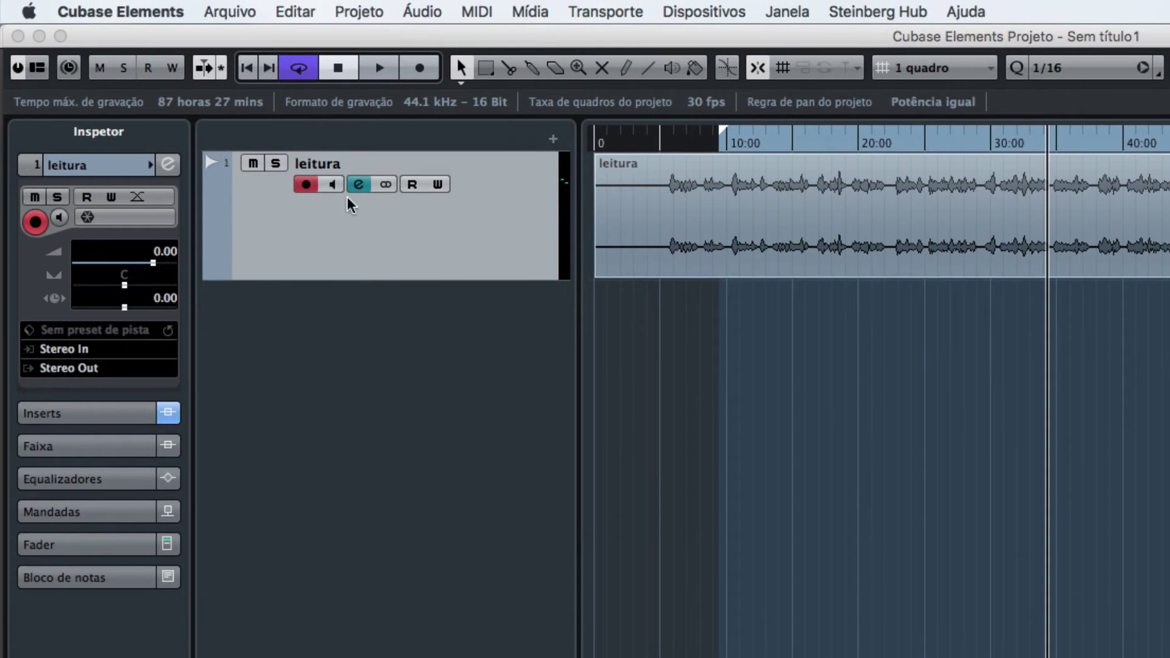
- Insert the REQ 6 Stereo equalizer in the third insert slot of the leitura track
left_click(356, 183)
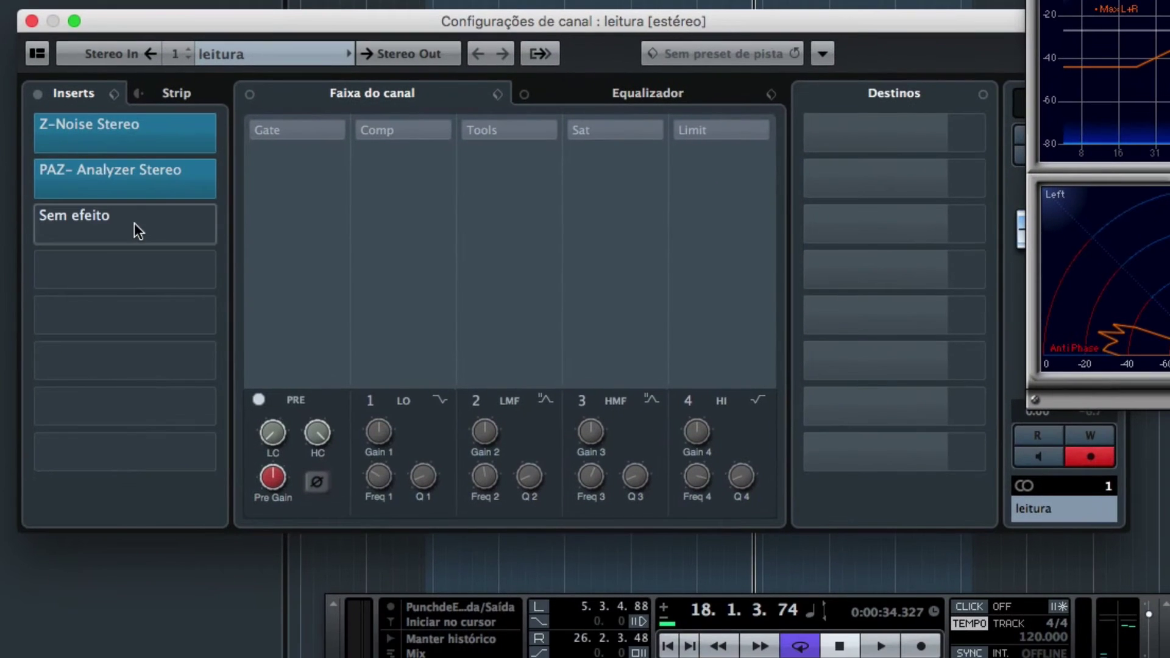
mouse_move(134, 222)
left_click(221, 222)
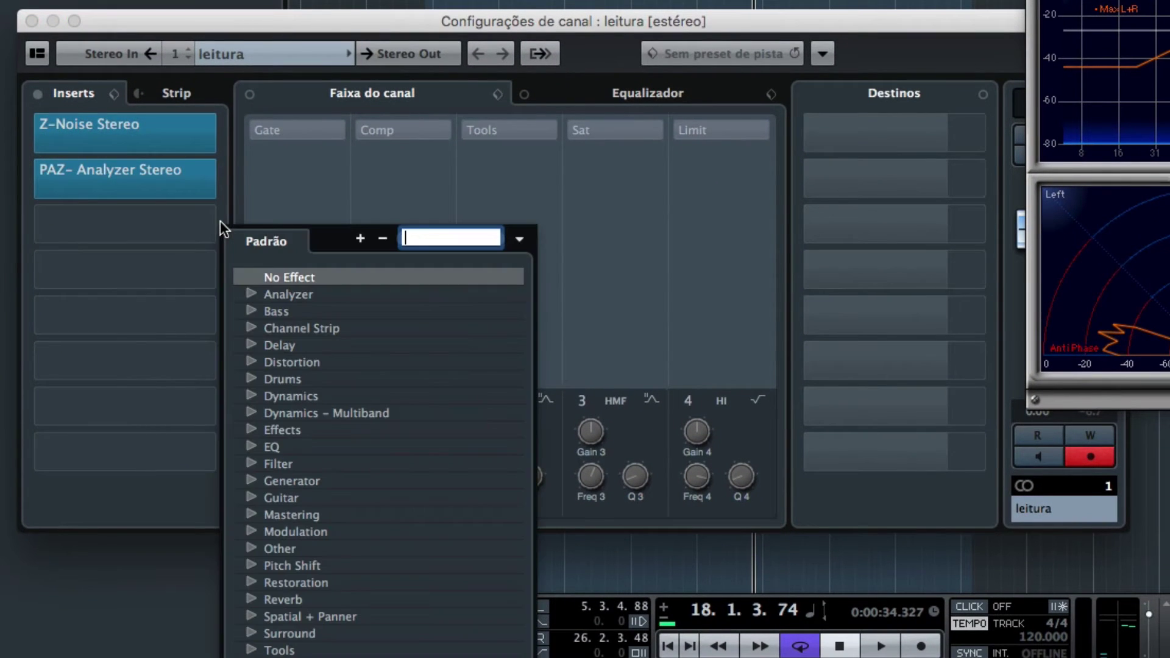
left_click(250, 447)
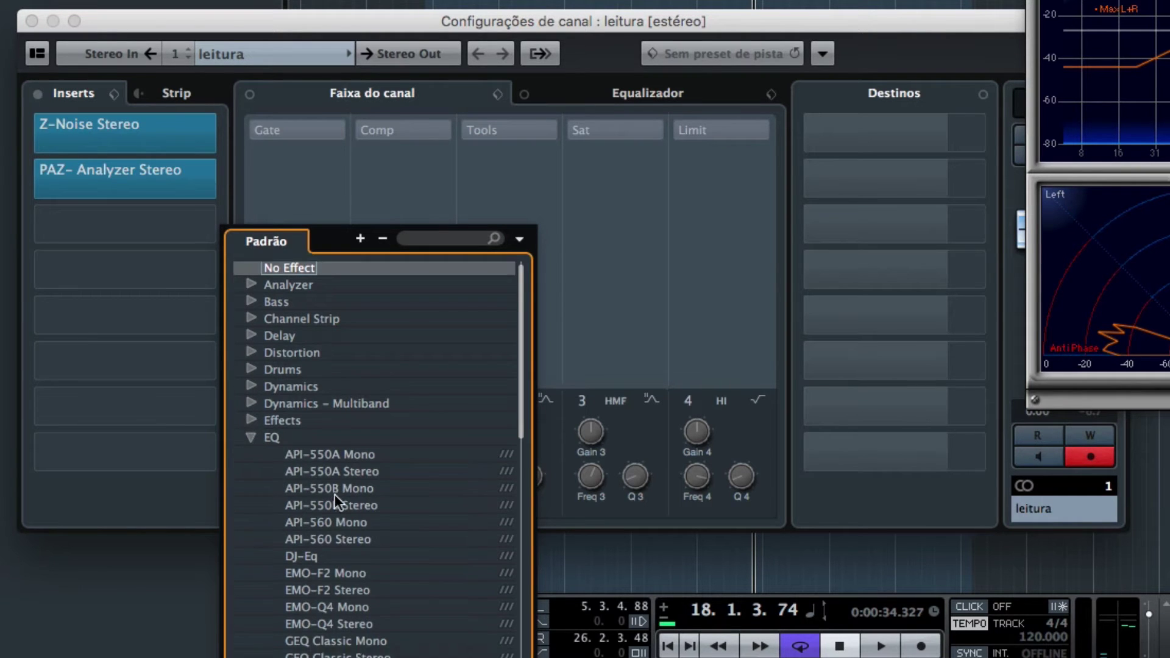
scroll(334, 494, "down", 4)
scroll(335, 494, "down", 15)
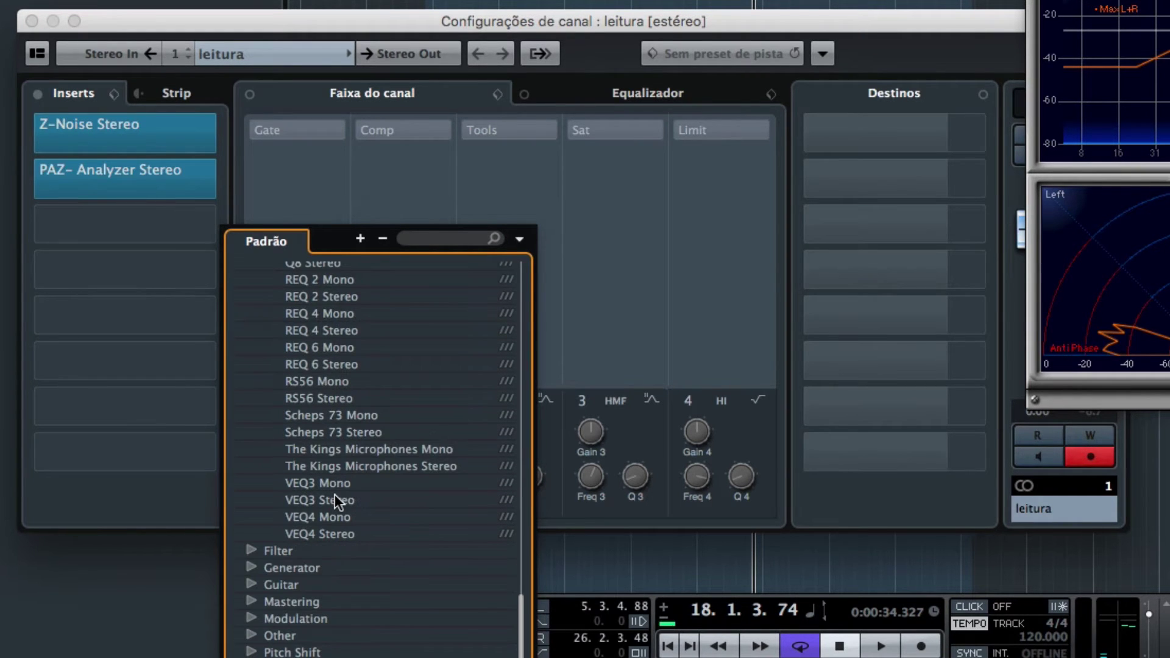
left_click(346, 364)
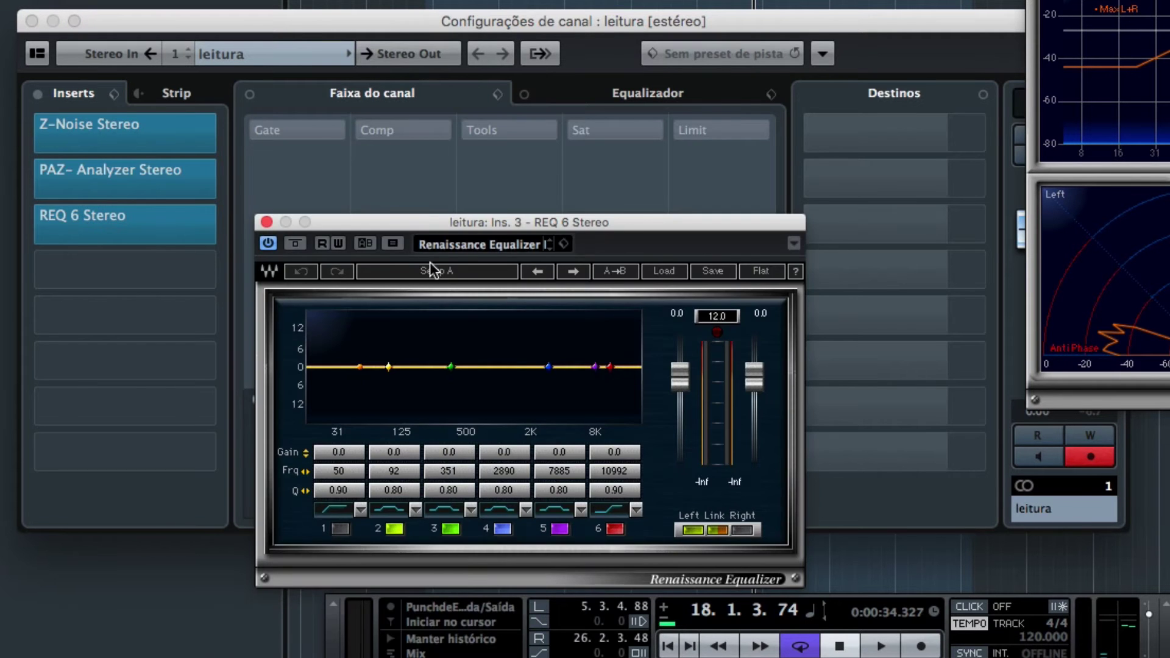
- Close the channel settings window and position the REQ 6 window away from the PAZ Analyzer
left_click_drag(411, 222, 200, 251)
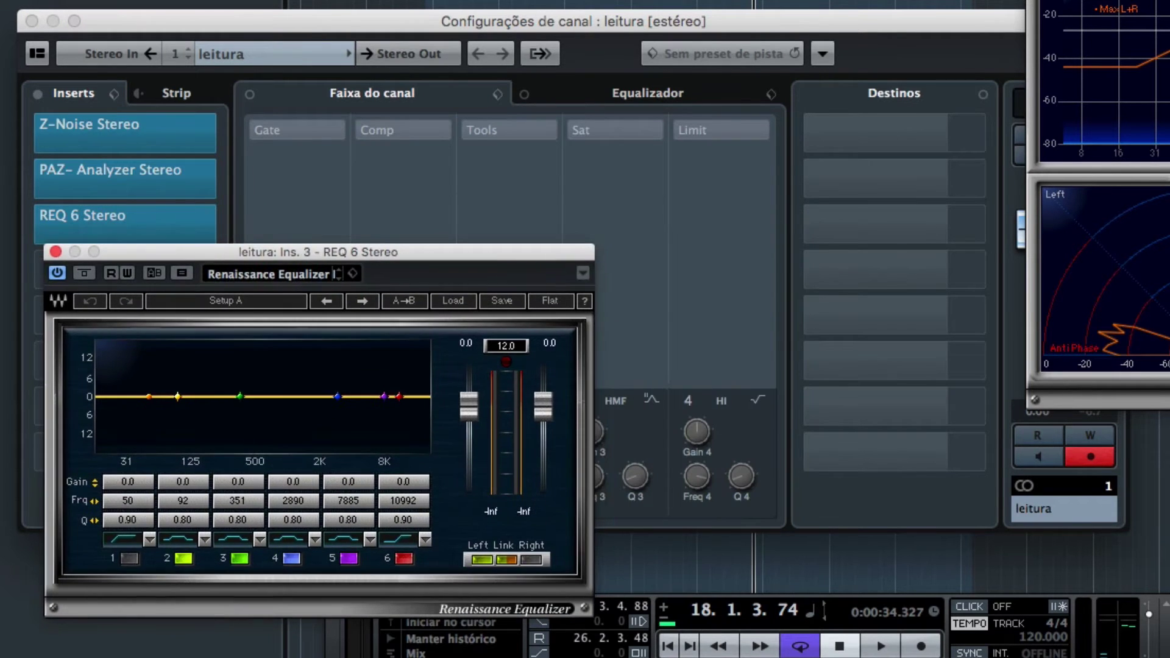
left_click(31, 20)
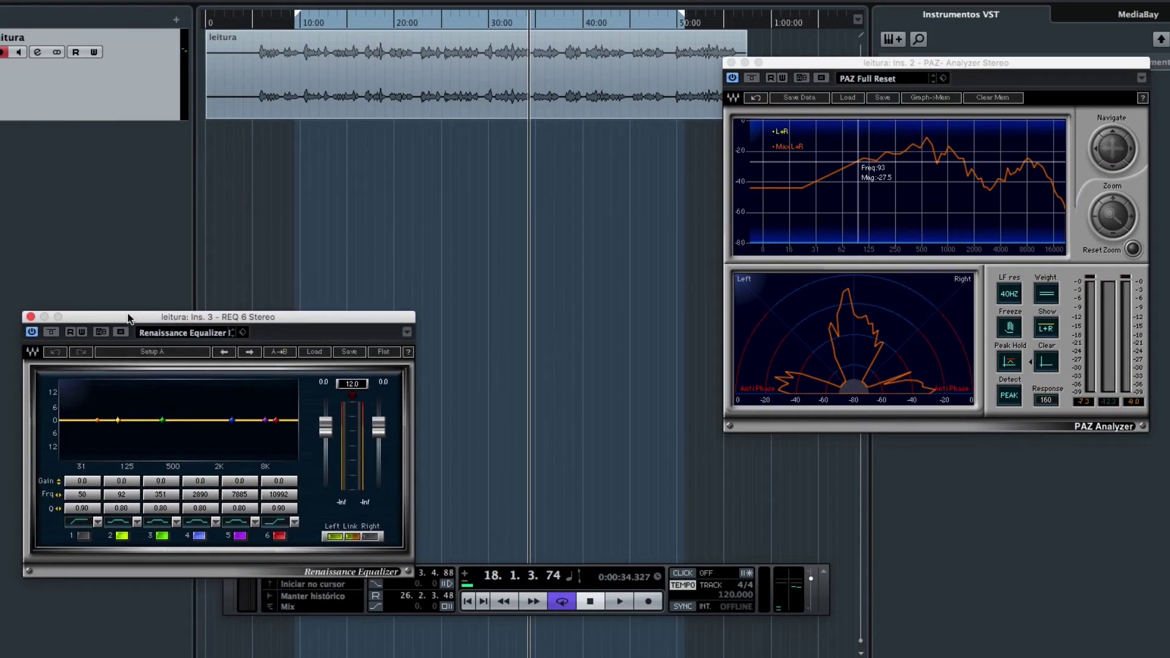
left_click_drag(127, 314, 65, 192)
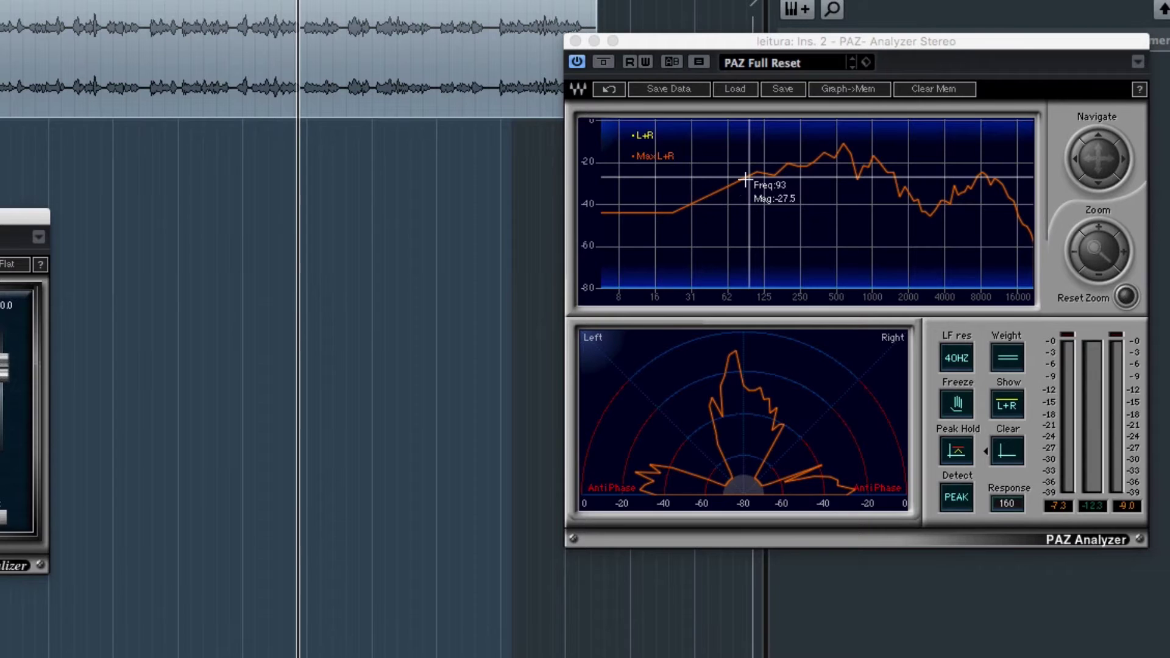
- Enter 105 Hz as the REQ 6 band 1 frequency, then activate its low cut at about 94 Hz with -1.8 gain
left_click(744, 181)
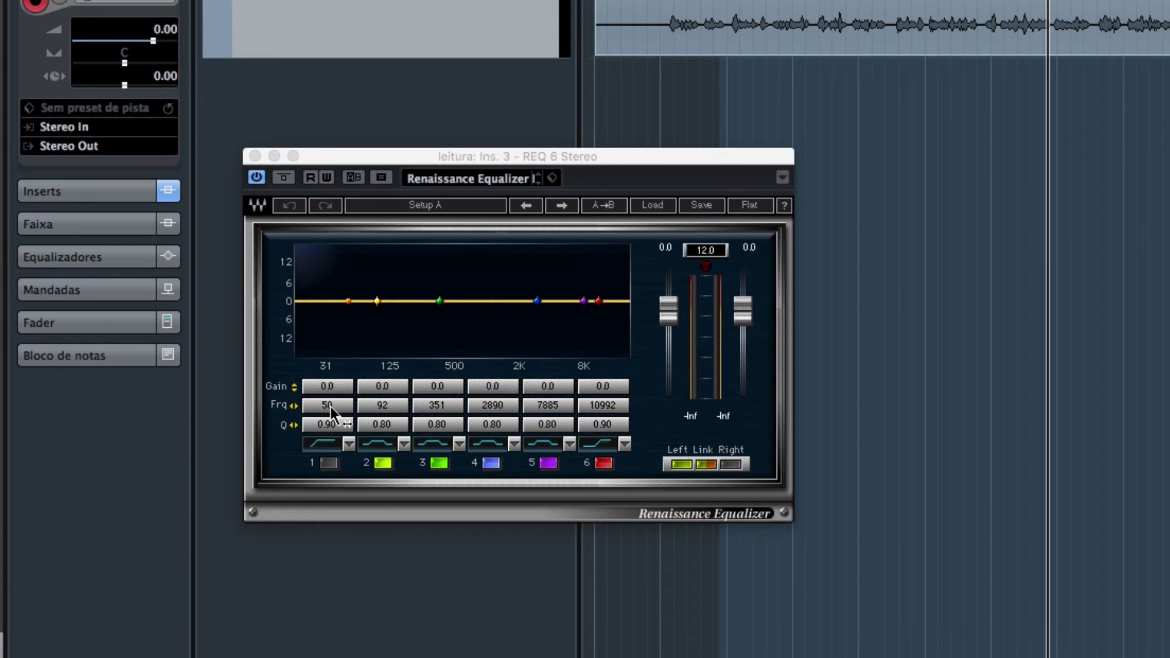
left_click(330, 406)
left_click(329, 405)
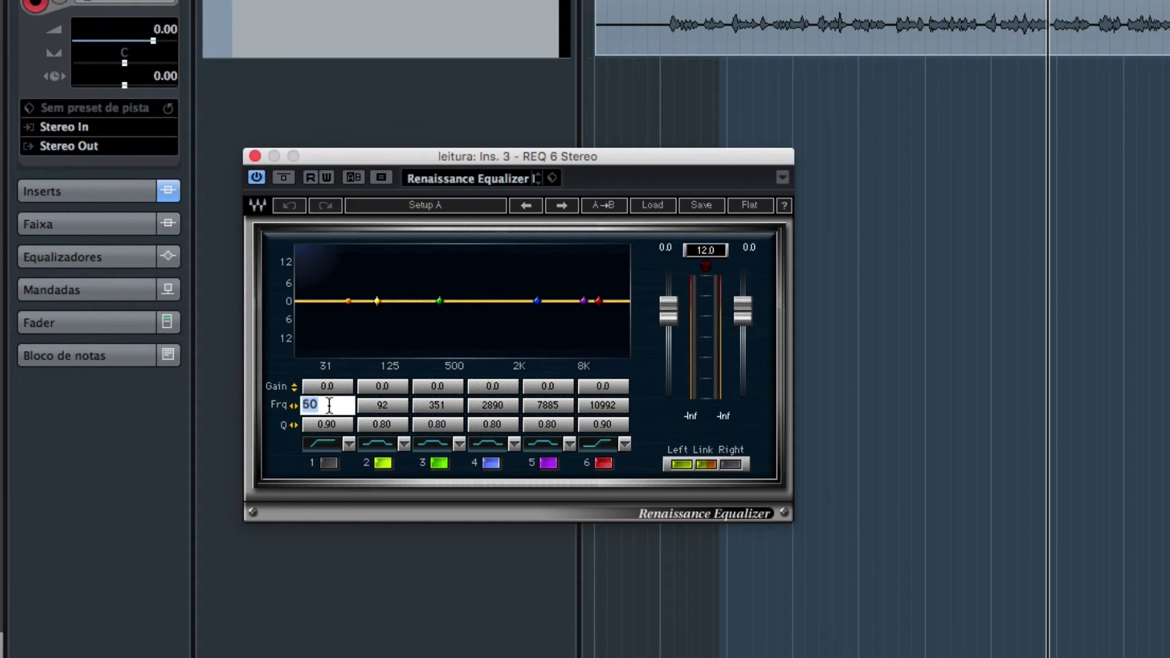
type("105")
key("Return")
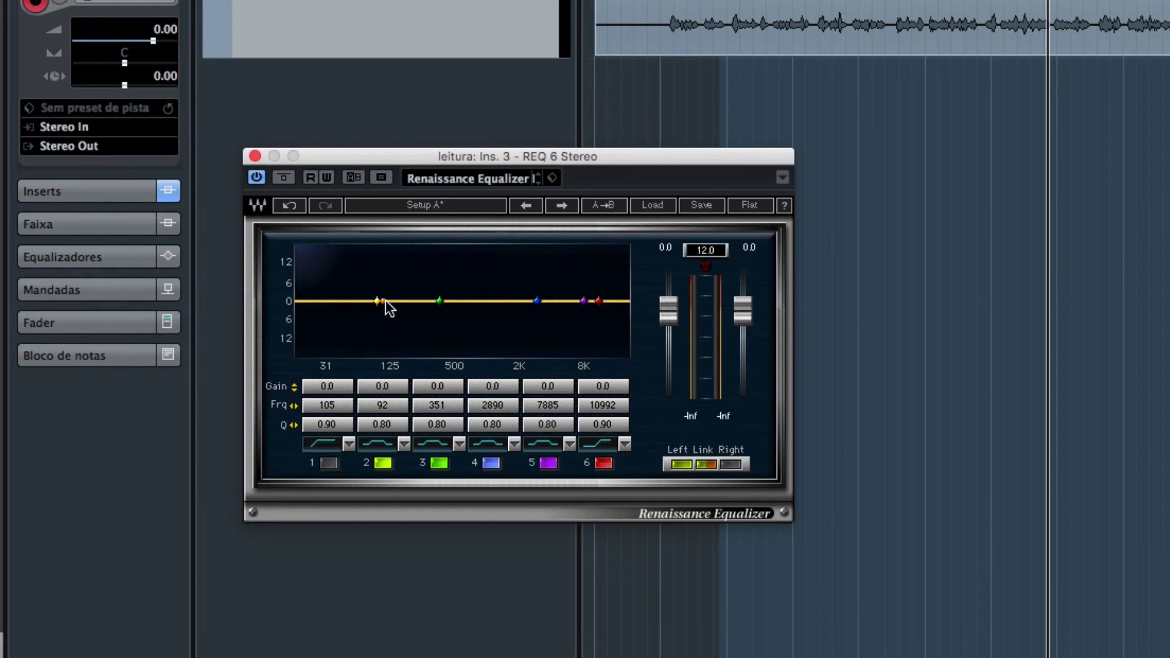
mouse_move(382, 300)
left_mouse_down()
mouse_move(390, 306)
mouse_move(377, 302)
left_mouse_up()
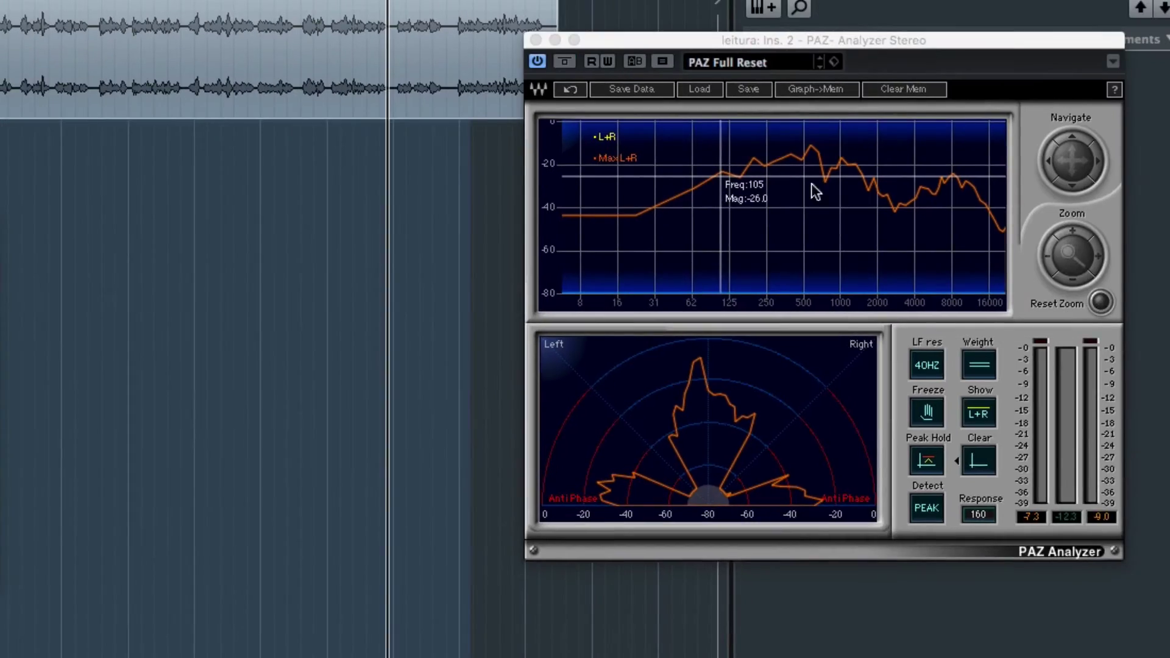
- Check the analyzer's highest peak, then set the REQ 6 band 2 frequency to 551 Hz and its Q to about 0.44
left_click(810, 145)
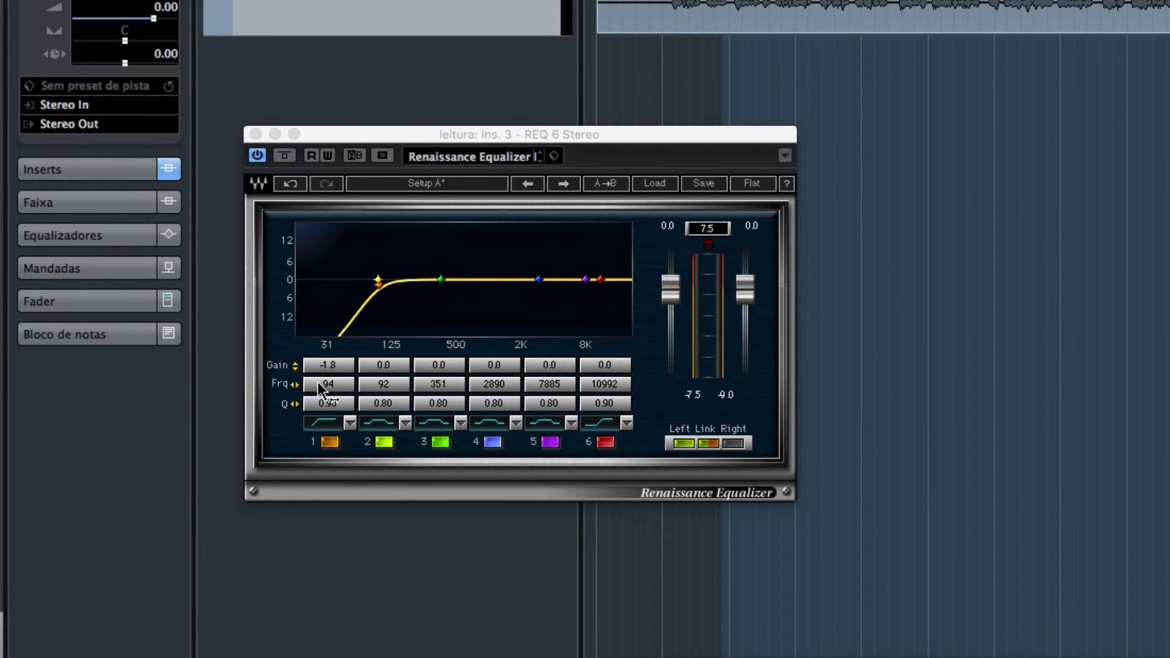
left_click(384, 385)
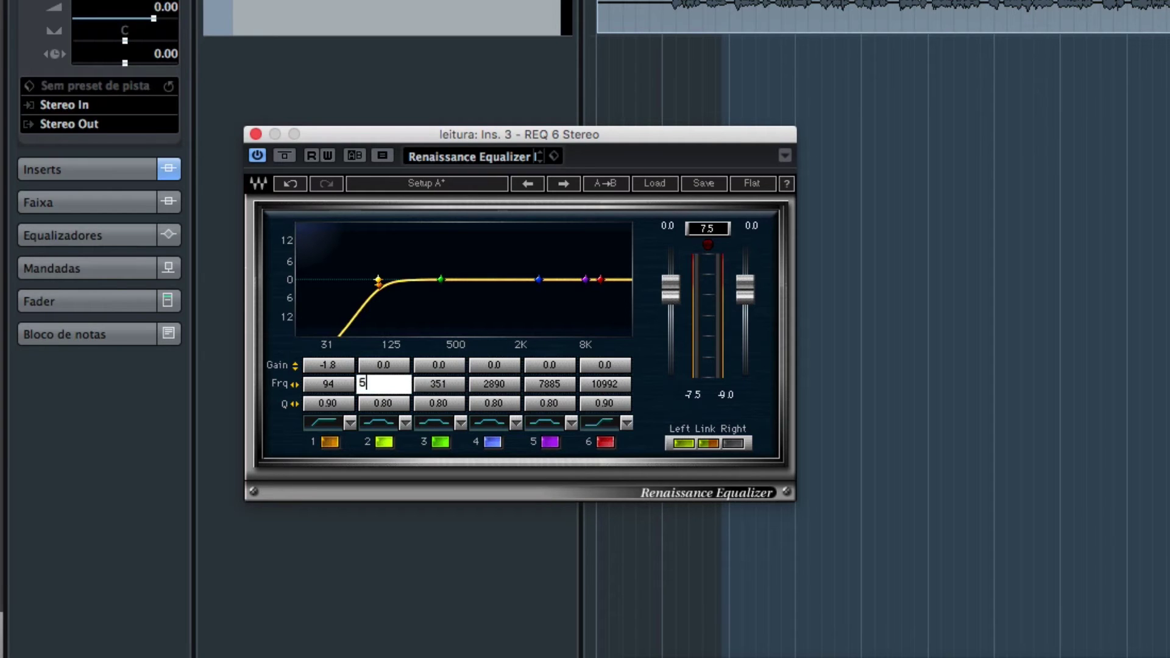
key("Return")
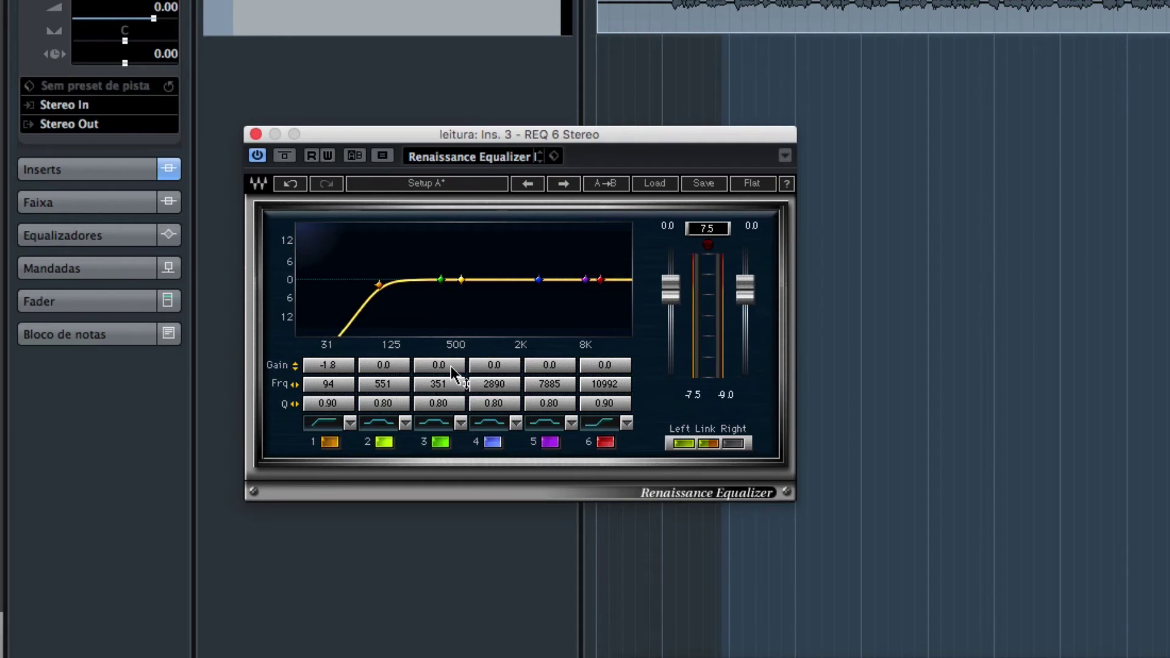
left_click_drag(390, 373, 467, 291)
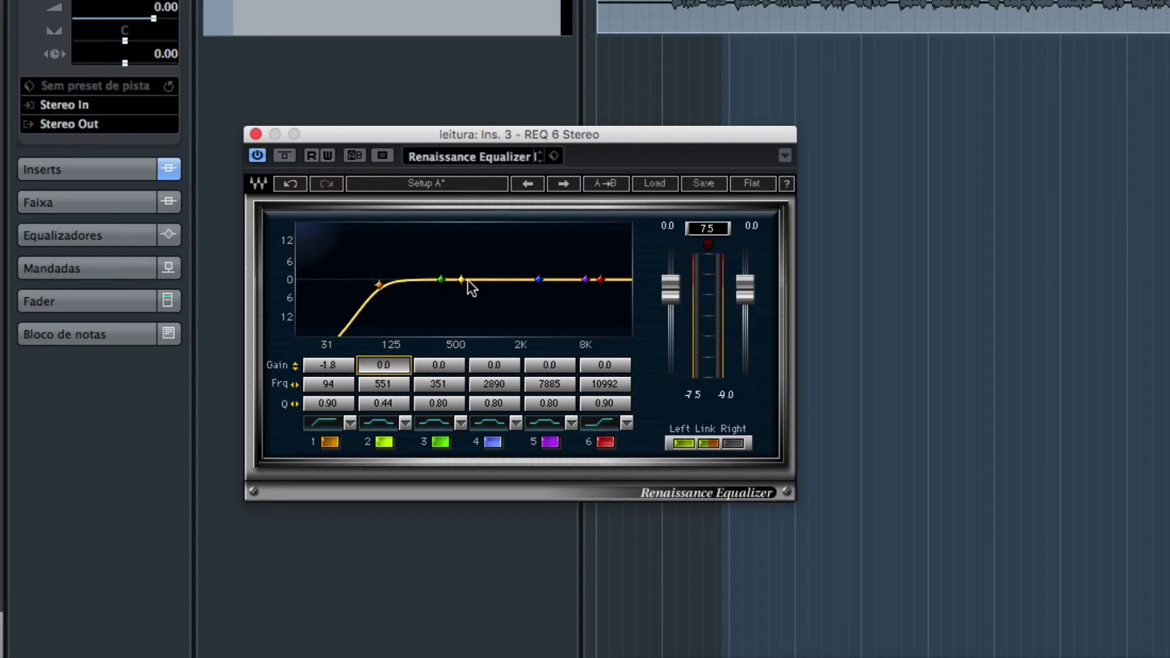
- Boost band 2 by about 15.9 dB at about 571 Hz and narrow it to a Q of 6.50
left_click_drag(461, 281, 463, 229)
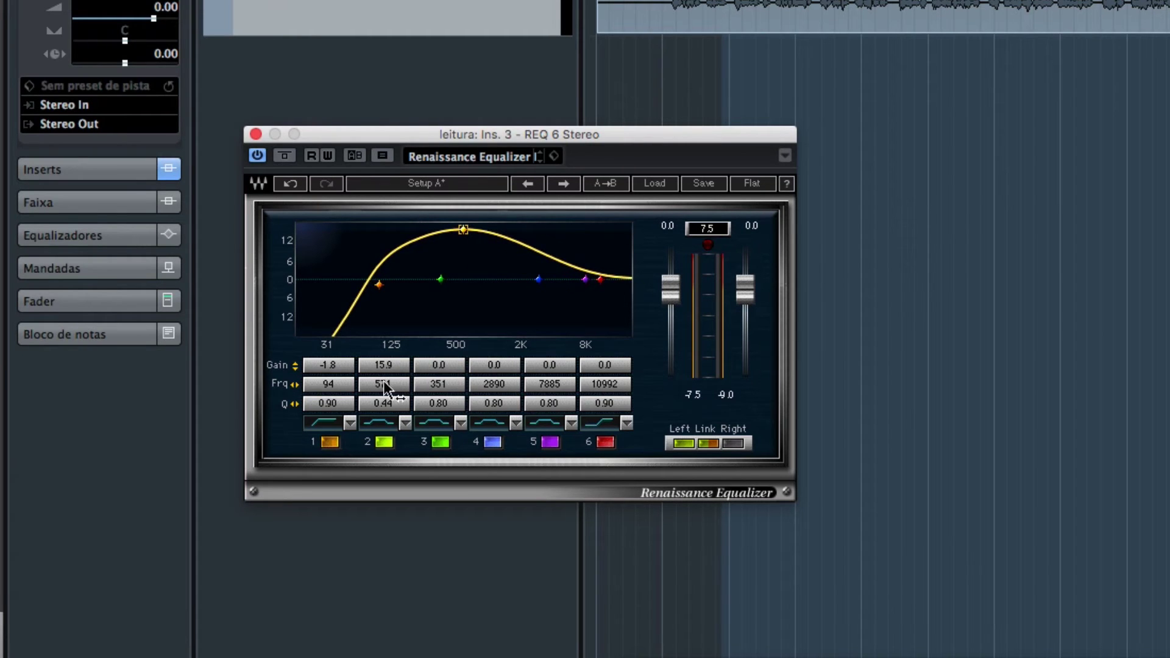
left_click_drag(383, 407, 382, 381)
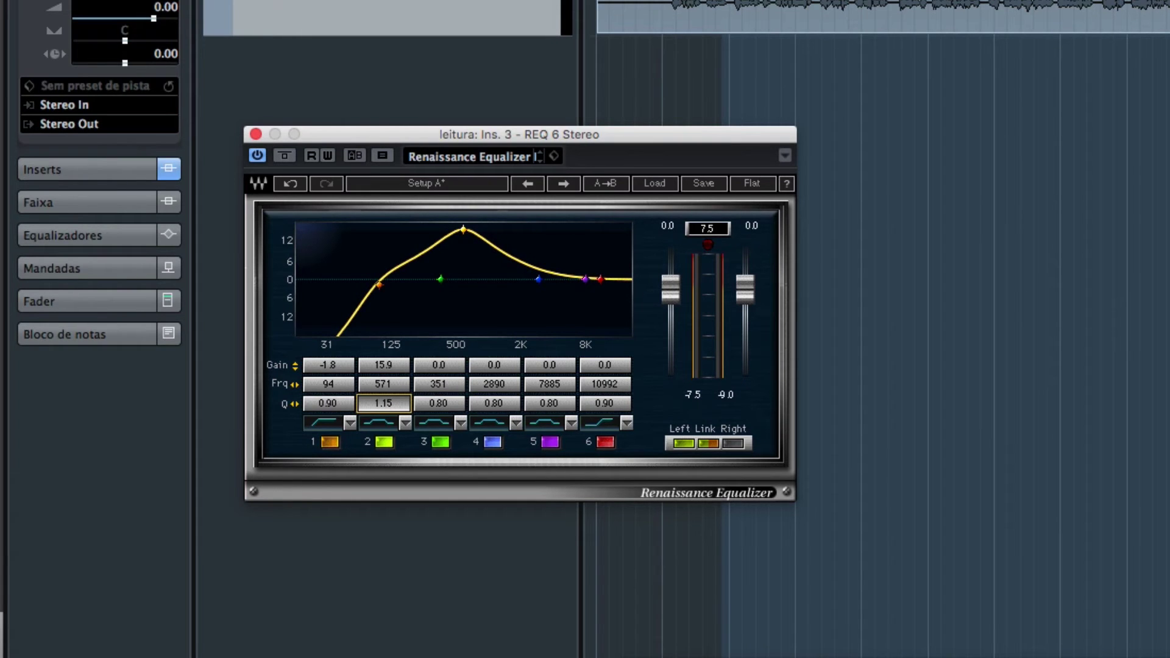
left_click_drag(383, 381, 382, 360)
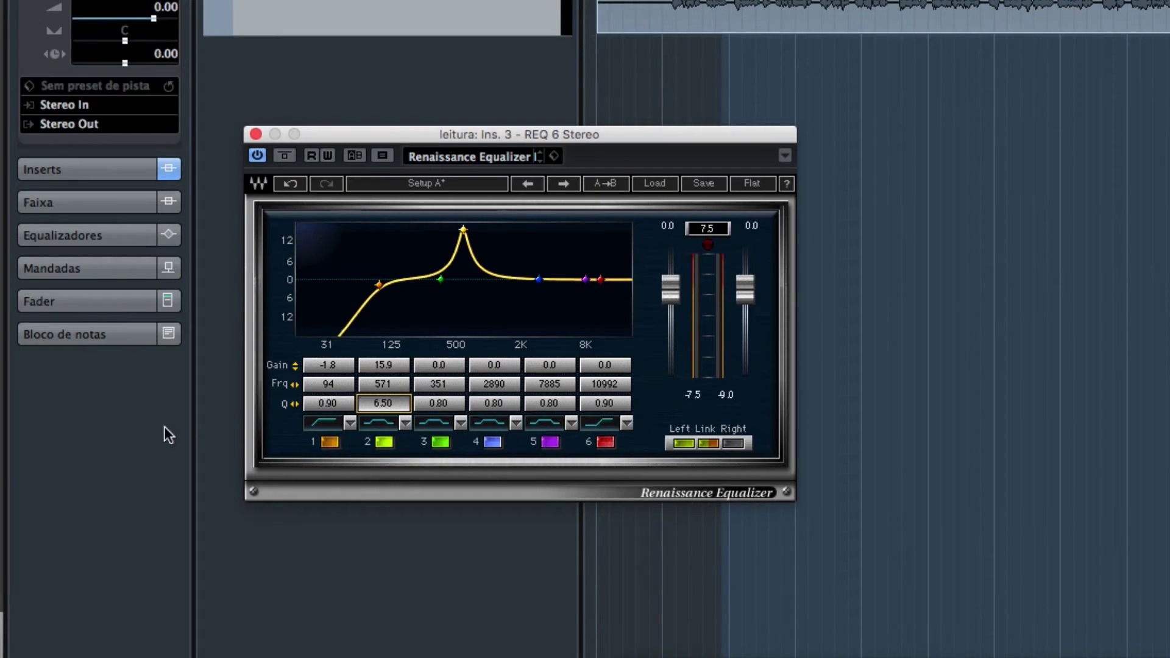
- Sweep band 2 down to about 357 Hz with a -14.2 gain, and set band 3's Q to 1.40 and gain to 0.1
mouse_move(463, 229)
left_mouse_down()
mouse_move(437, 229)
mouse_move(528, 231)
mouse_move(451, 230)
left_mouse_up()
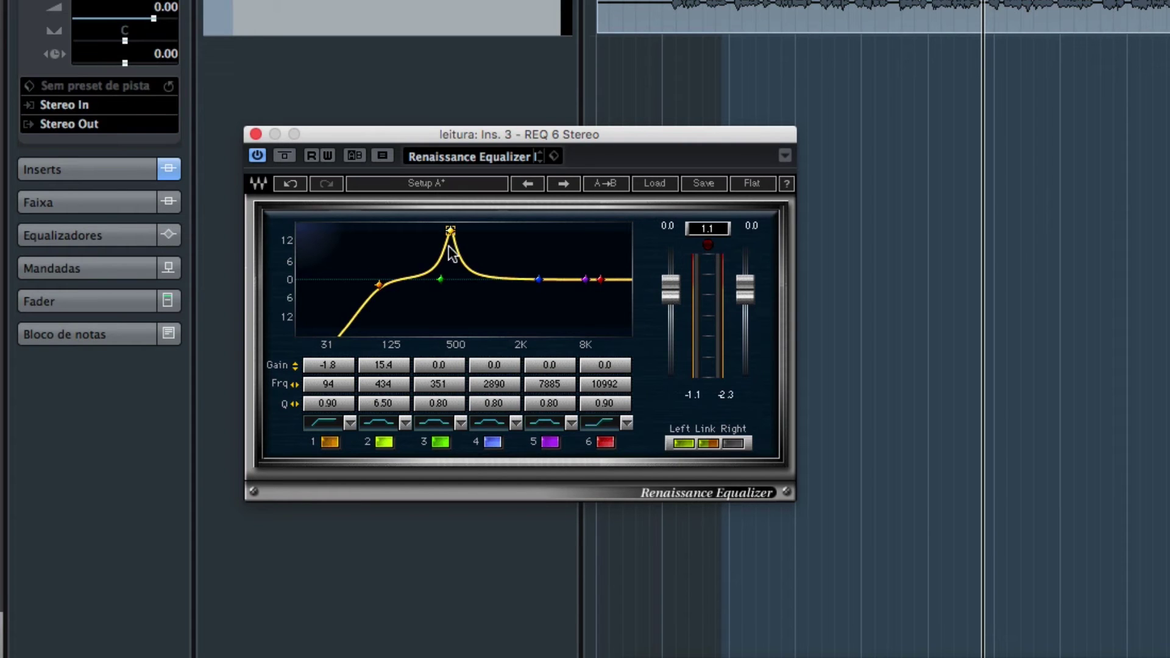
left_click_drag(446, 400, 446, 408)
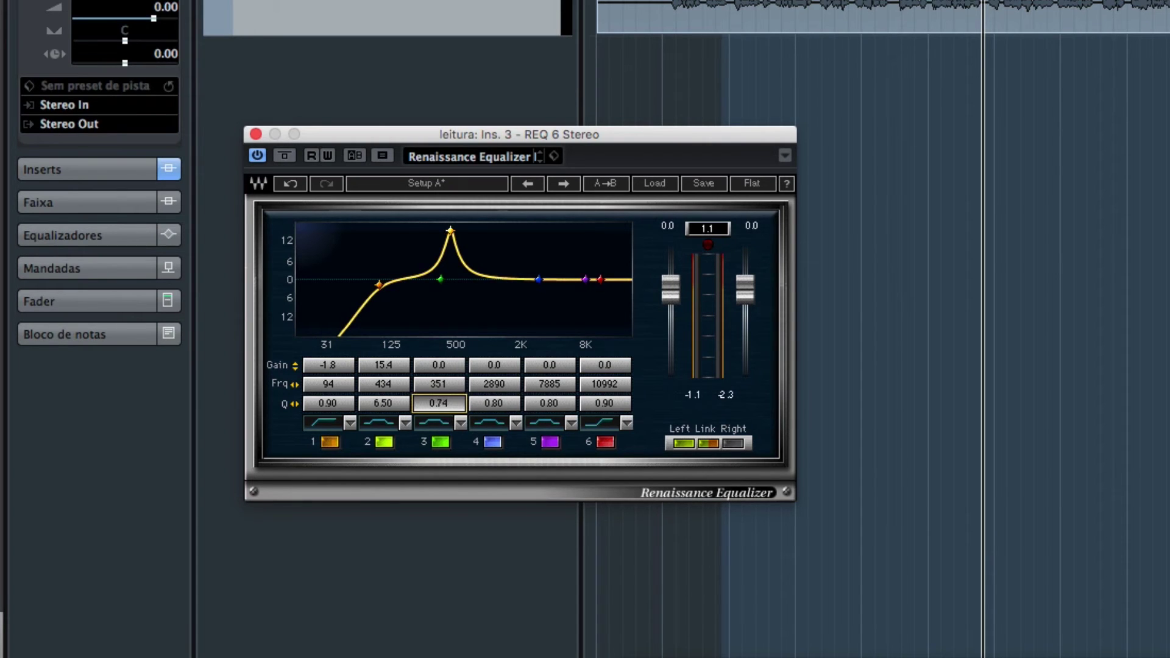
left_click_drag(450, 235, 447, 266)
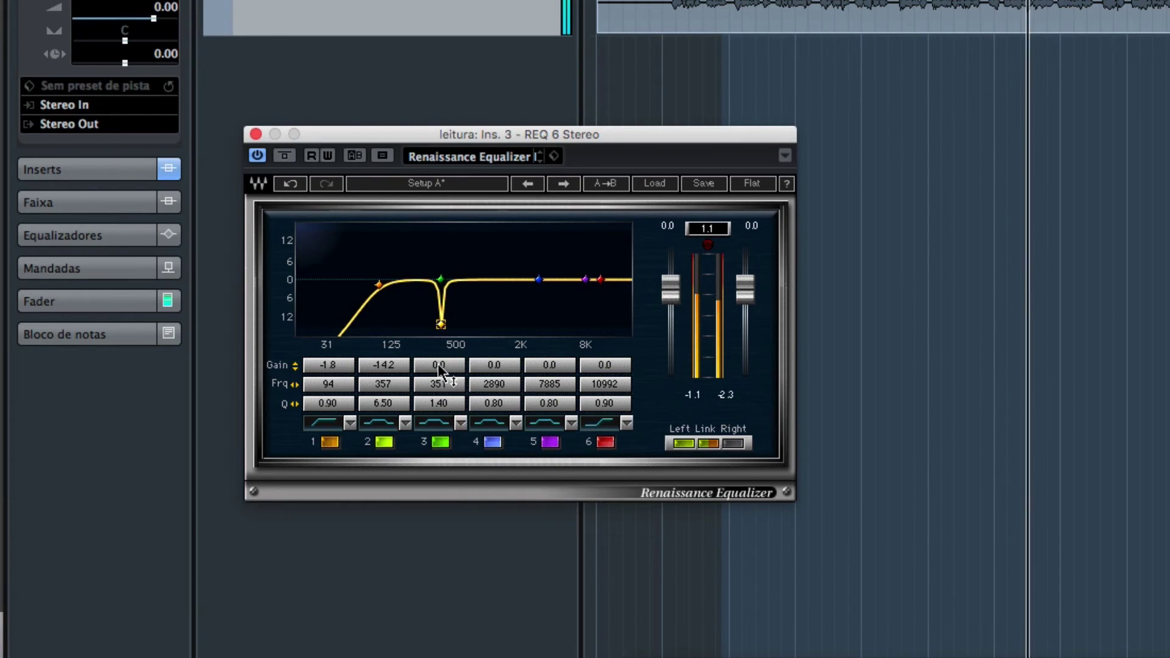
left_click_drag(440, 370, 440, 368)
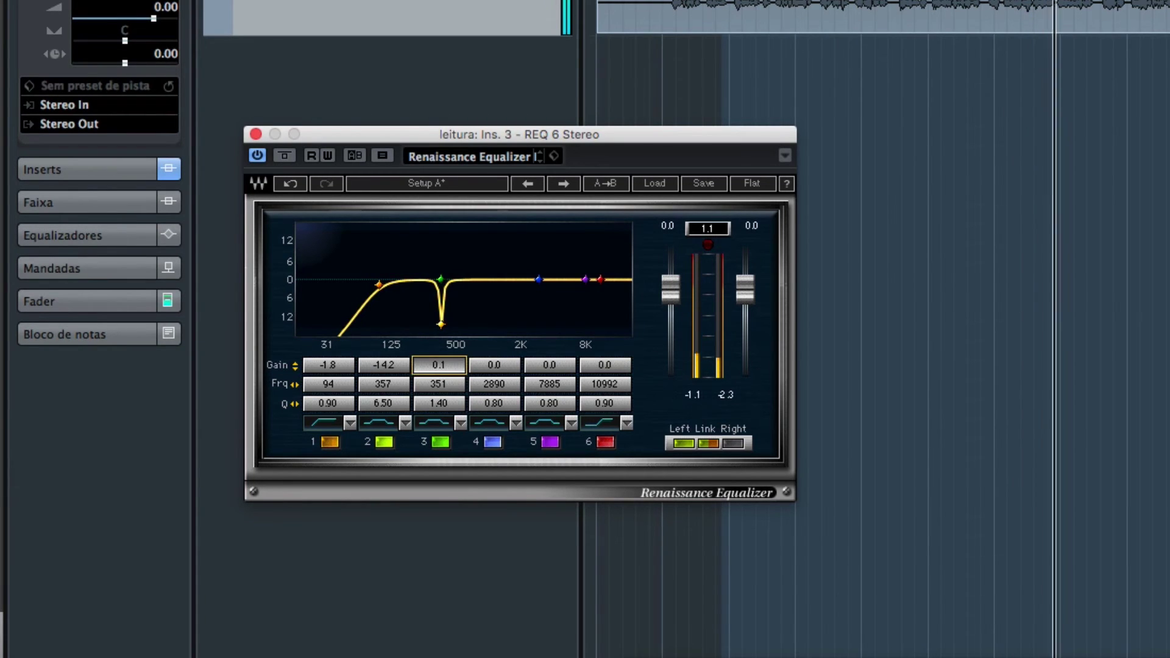
- Set band 3 to 403 Hz with a Q of 1.00, and compare the voice with the equalizer bypassed and active
mouse_move(439, 385)
left_mouse_down()
mouse_move(449, 385)
mouse_move(439, 407)
left_mouse_up()
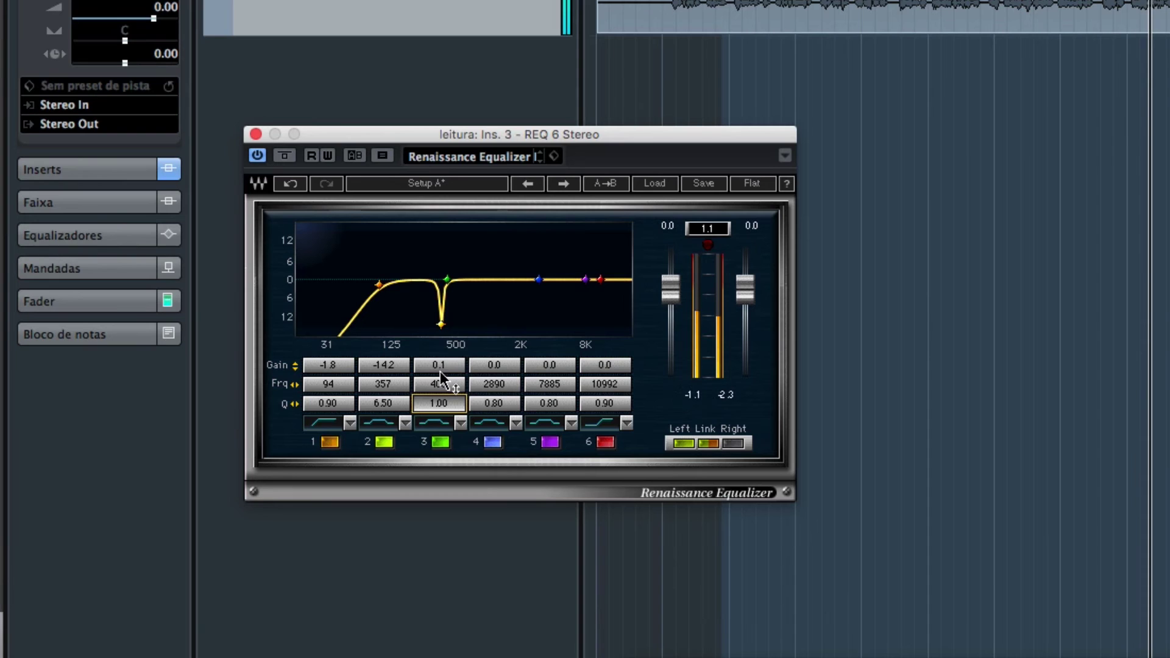
left_click(257, 156)
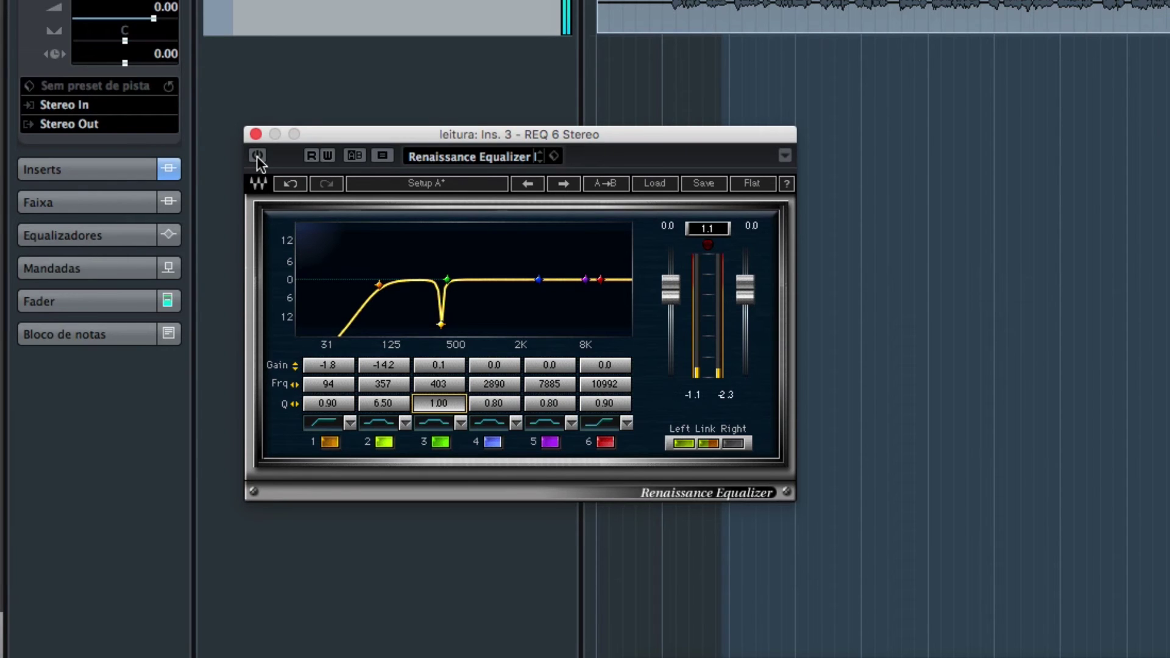
left_click(257, 156)
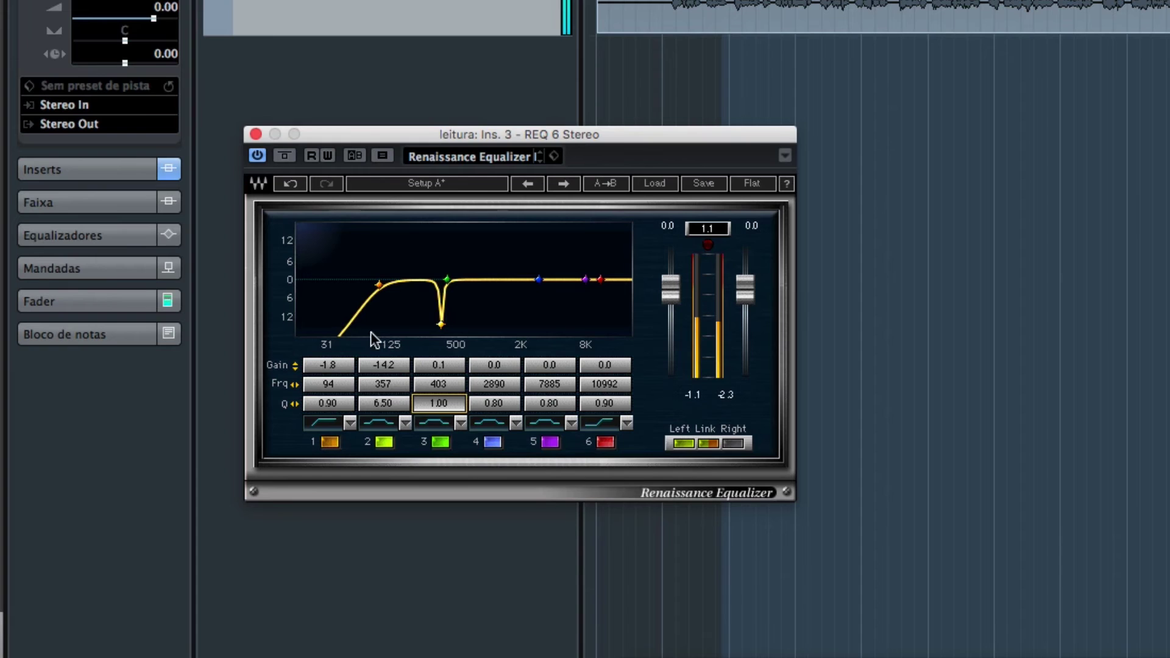
- Shape band 3 into a broad, gentle cut at 375 Hz with a gain of -2.3 and a Q of 0.74
left_click(441, 386)
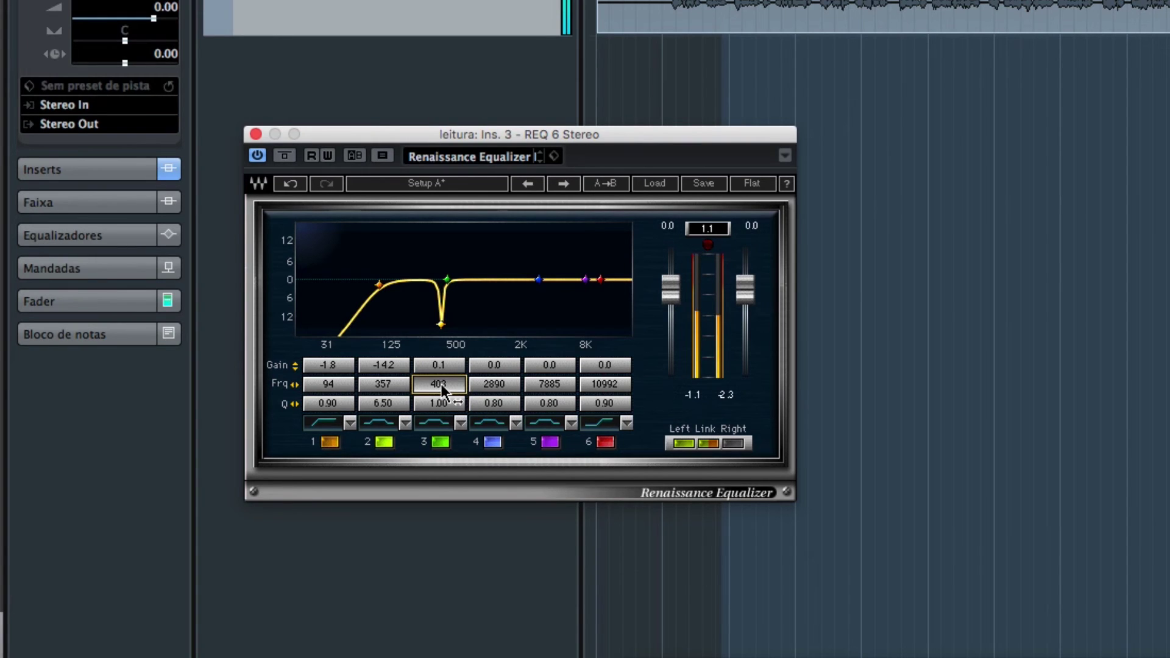
left_click_drag(441, 386, 443, 392)
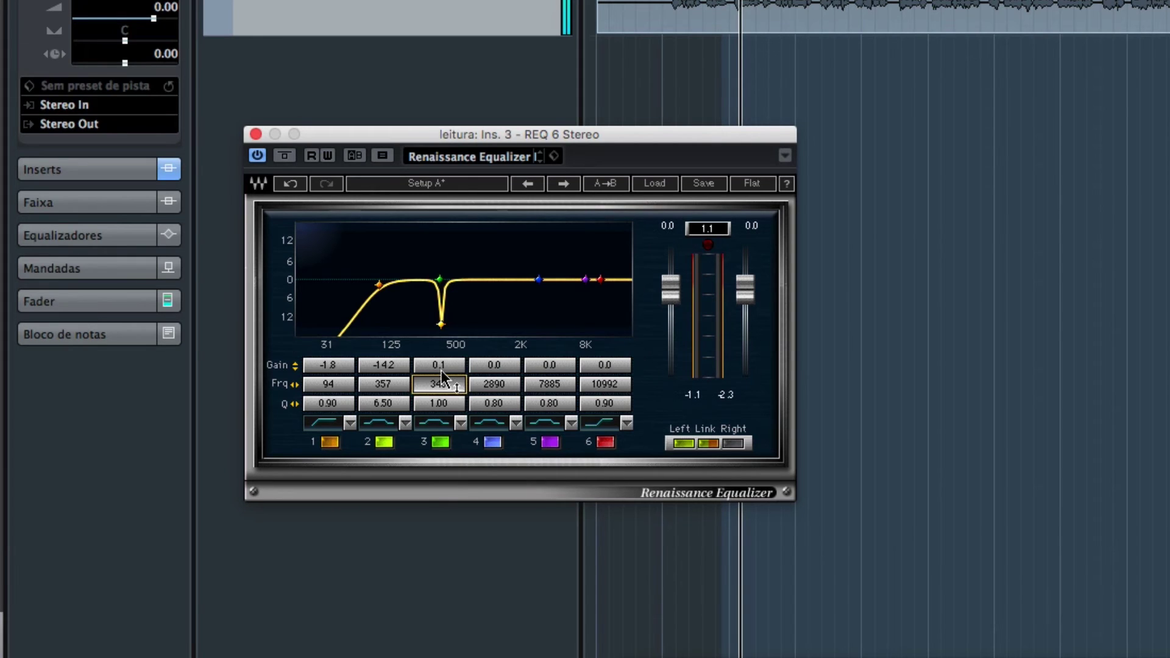
left_click_drag(439, 403, 424, 405)
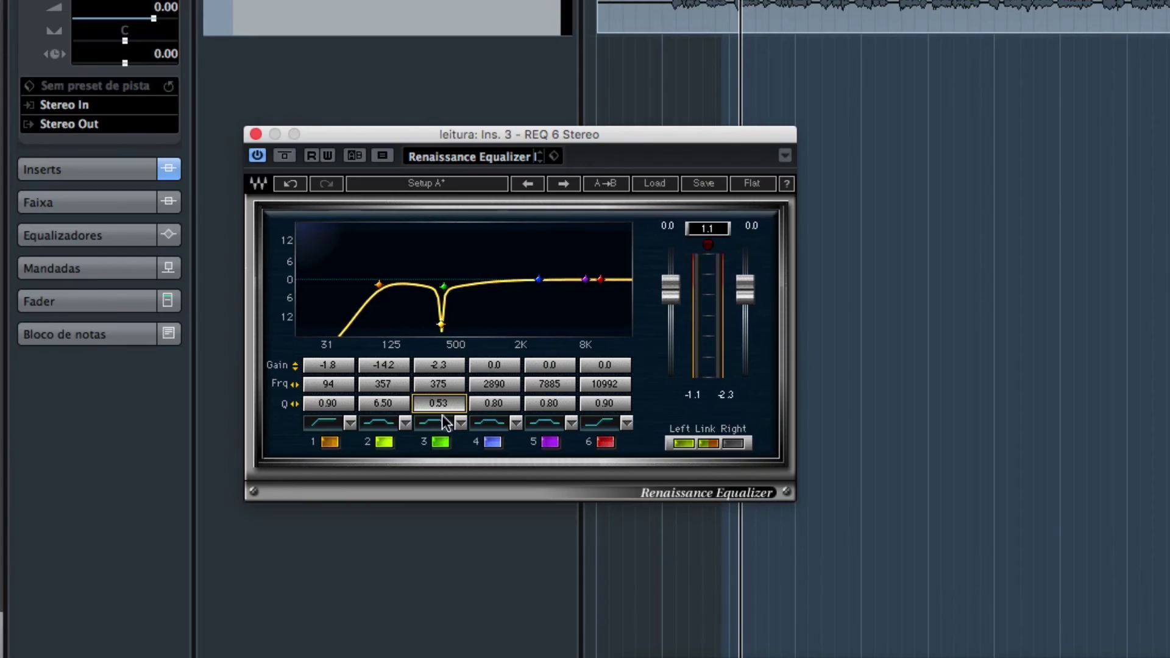
mouse_move(439, 397)
left_mouse_down()
mouse_move(426, 397)
mouse_move(476, 397)
mouse_move(427, 397)
mouse_move(439, 403)
left_mouse_up()
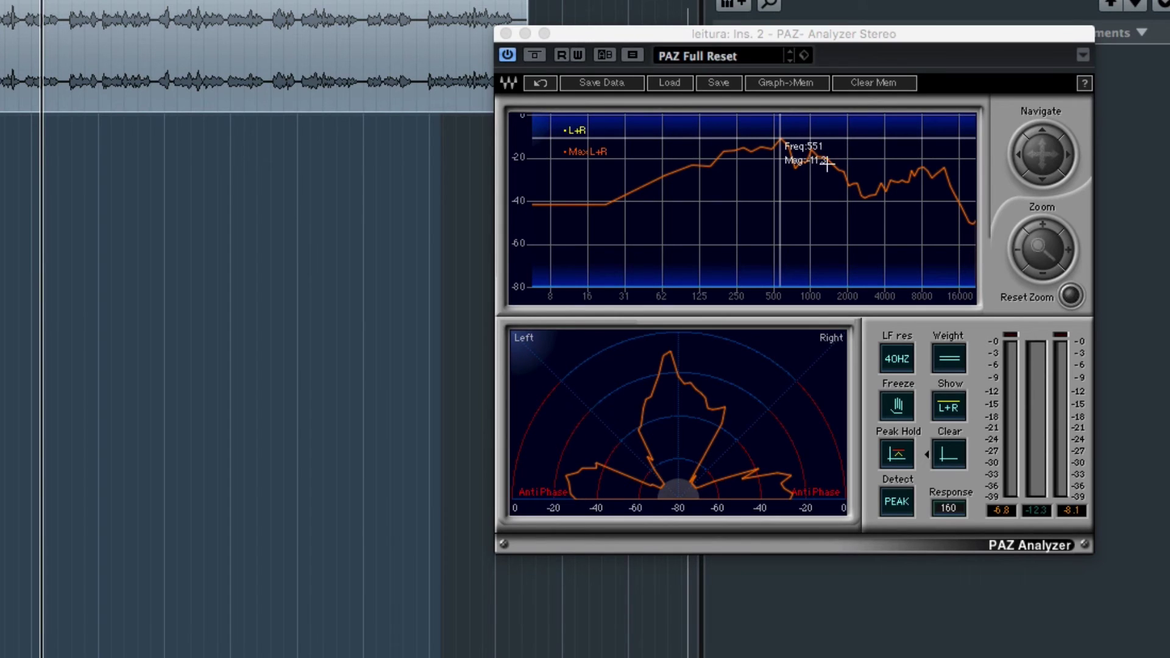
- Check the analyzer's peak near 1000 Hz and set the REQ 6 band 3 frequency to 1017 Hz
left_click(812, 151)
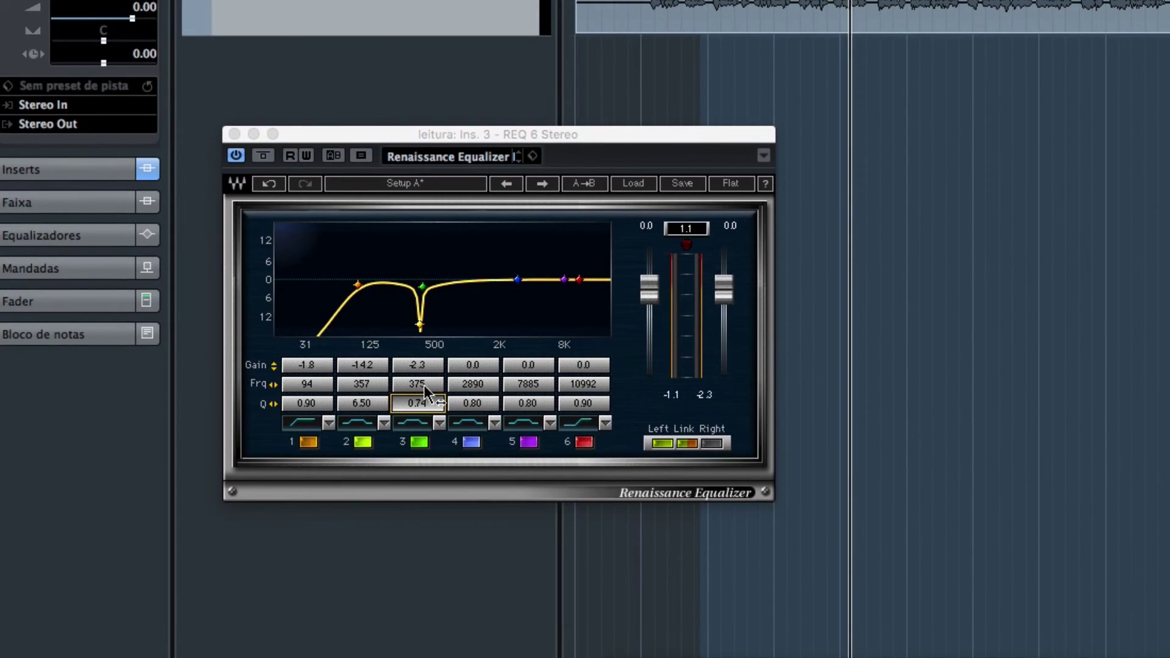
left_click(423, 385)
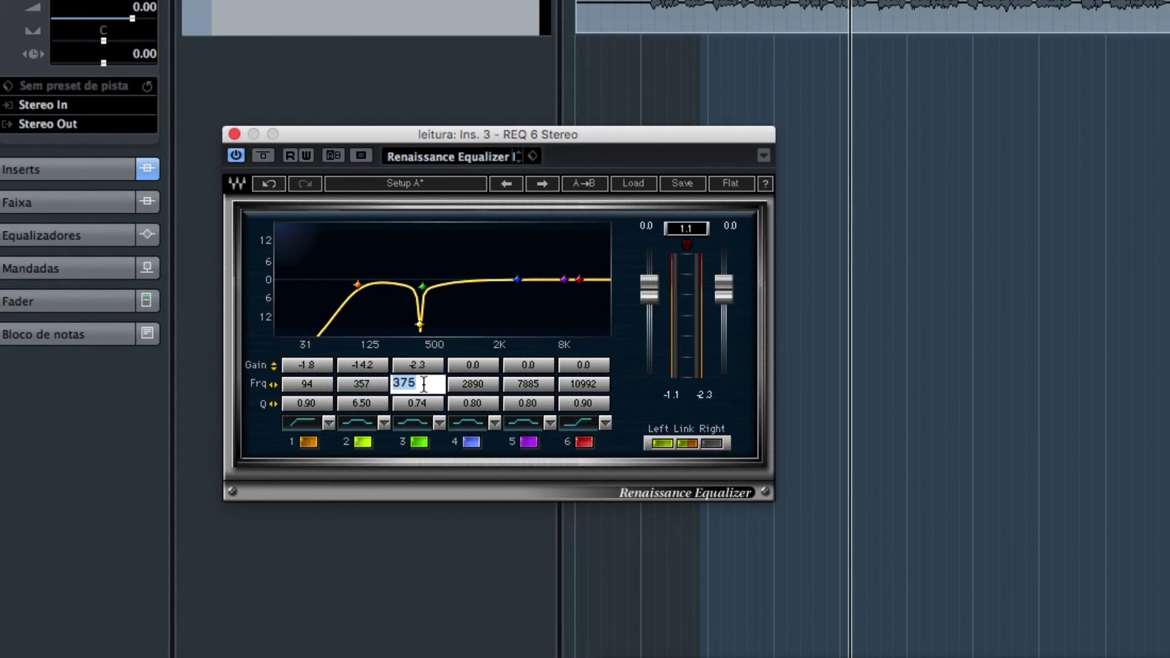
key("Return")
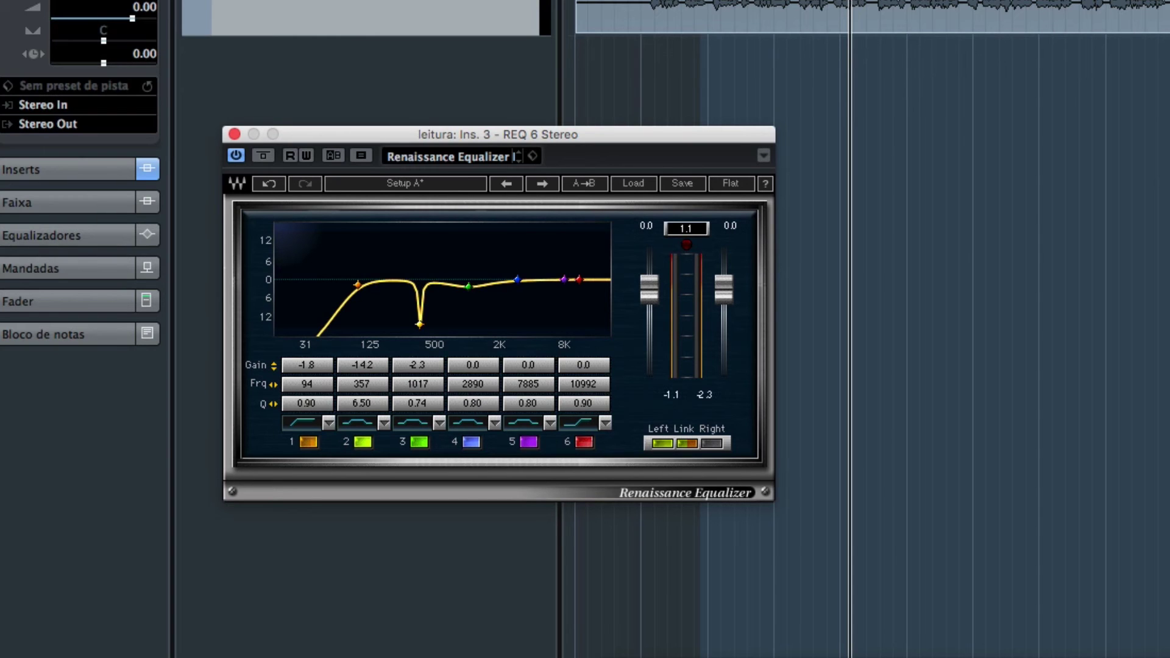
- Boost band 3 to a gain of 15.0 at about 1167 Hz and narrow it to a Q of 6.50
left_click_drag(470, 285, 469, 259)
left_click_drag(469, 251, 471, 232)
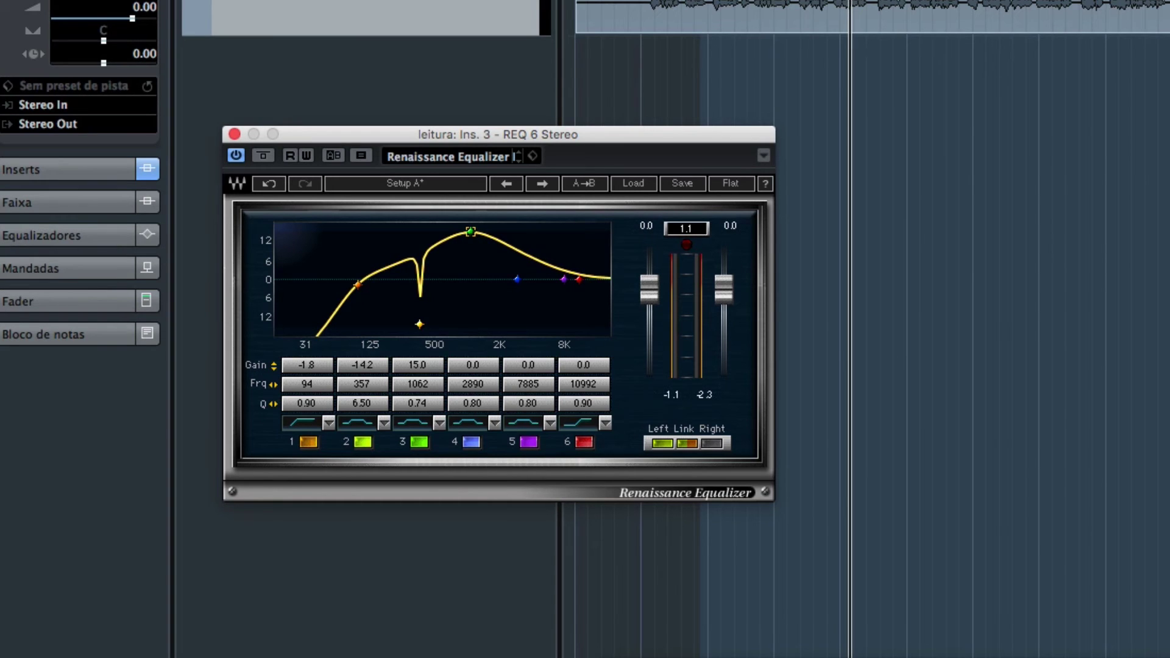
mouse_move(427, 385)
left_mouse_down()
mouse_move(439, 385)
mouse_move(428, 404)
left_mouse_up()
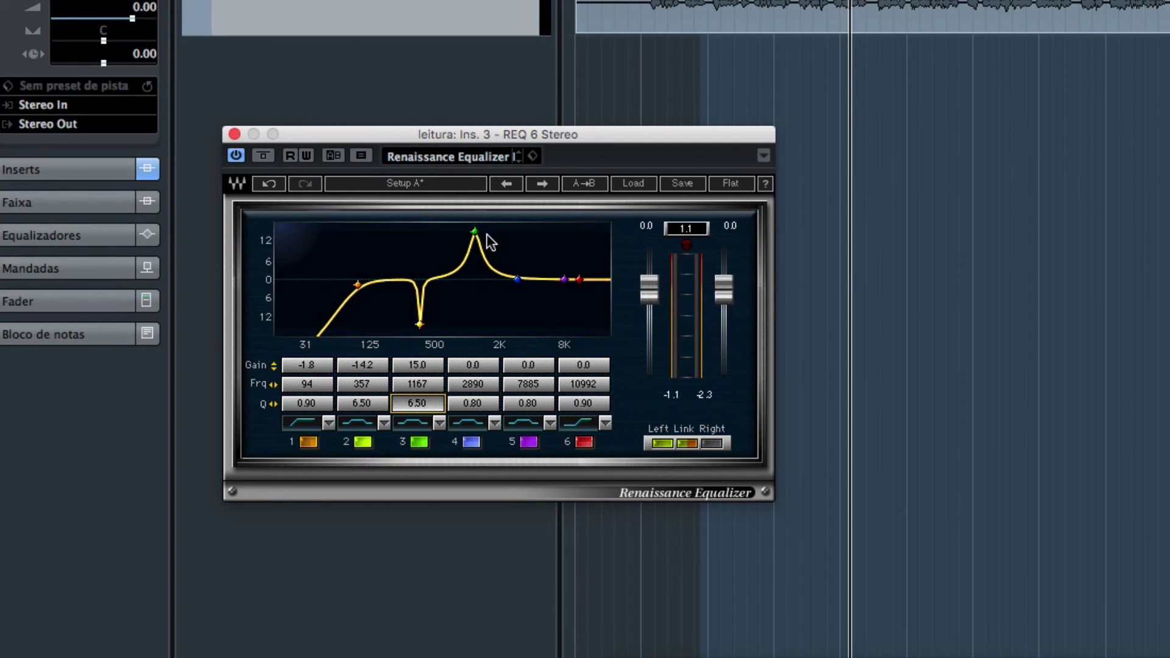
- Sweep the boosted band 3 through the lower mids during playback, then cut it to -12.6 at about 819 Hz
key("space")
mouse_move(474, 232)
left_mouse_down()
mouse_move(426, 231)
mouse_move(493, 232)
mouse_move(437, 232)
mouse_move(462, 231)
left_mouse_up()
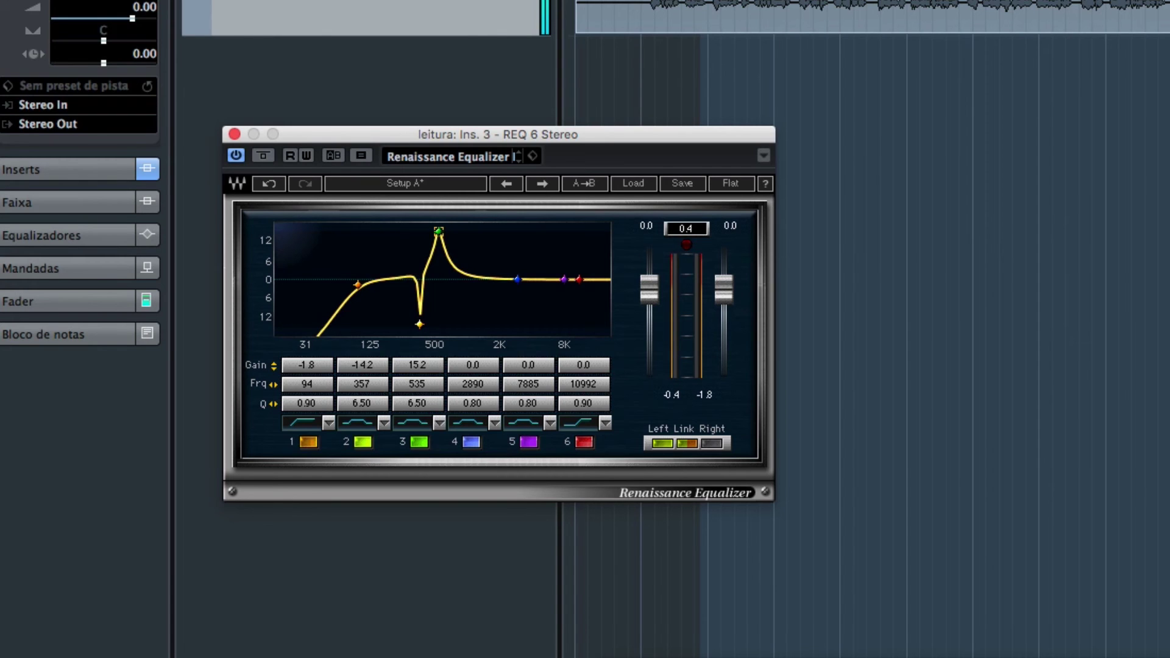
left_click_drag(461, 232, 461, 233)
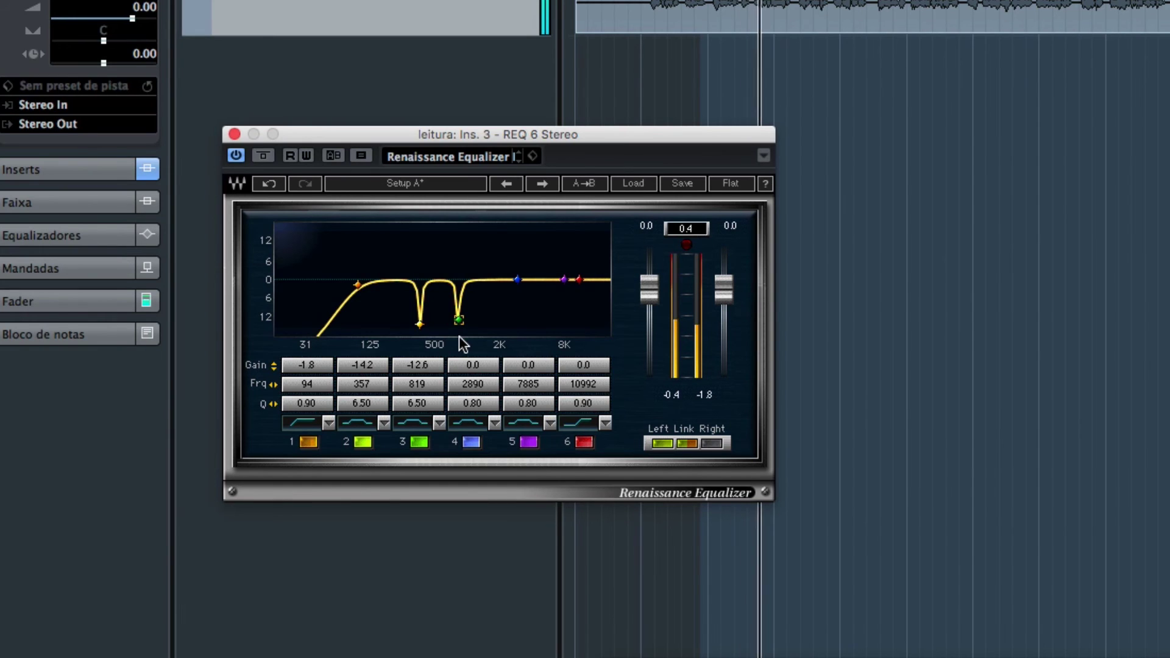
- Widen the band 3 cut to a Q of 2.49 and compare the voice with the equalizer bypassed and active
left_click_drag(426, 409, 426, 439)
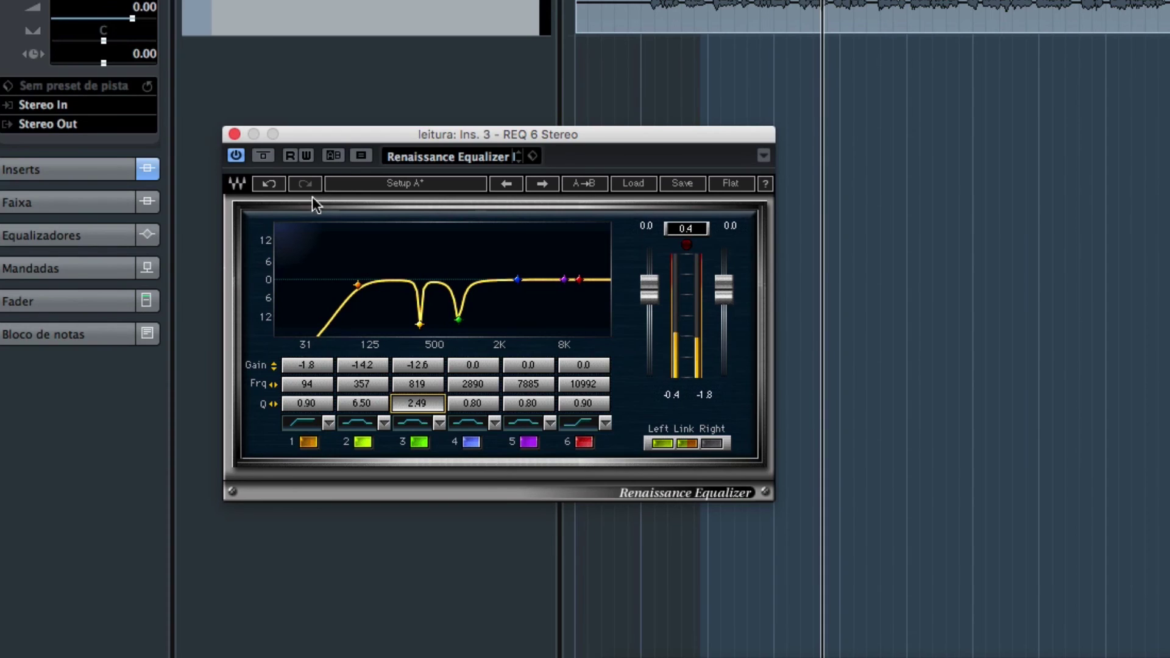
left_click(236, 155)
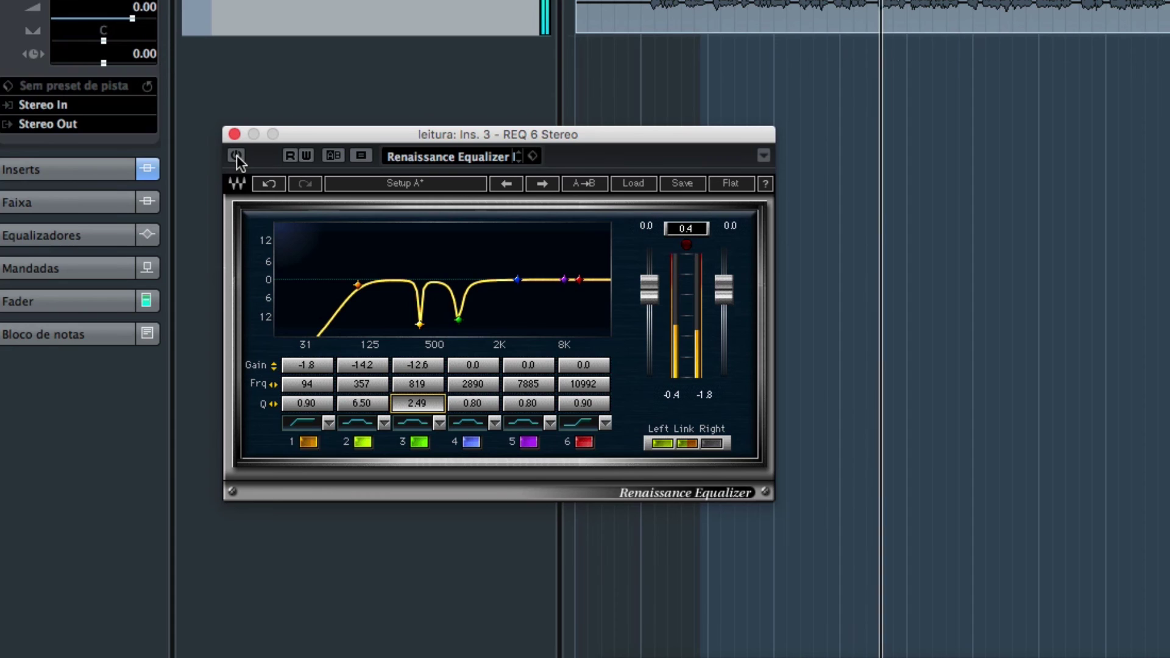
left_click(237, 155)
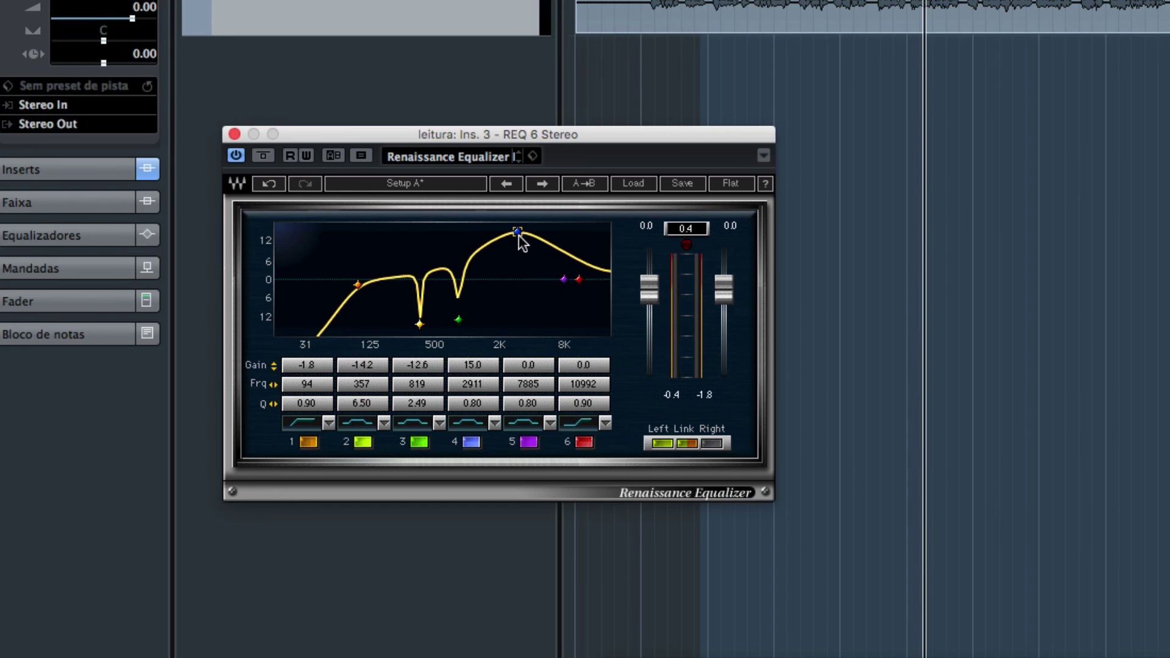
- Narrow the boosted band 4 to a Q of 6.50 at about 2181 Hz and sweep it down to about 1181 Hz
mouse_move(472, 384)
left_mouse_down()
mouse_move(445, 384)
mouse_move(467, 384)
left_mouse_up()
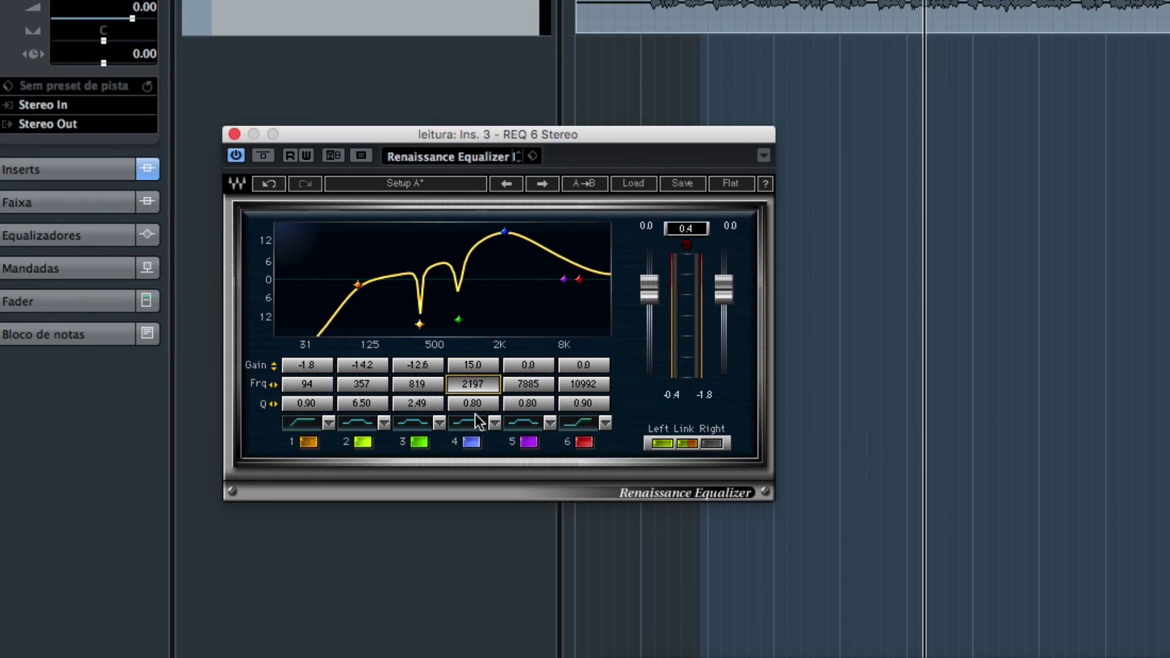
left_click_drag(473, 404, 506, 404)
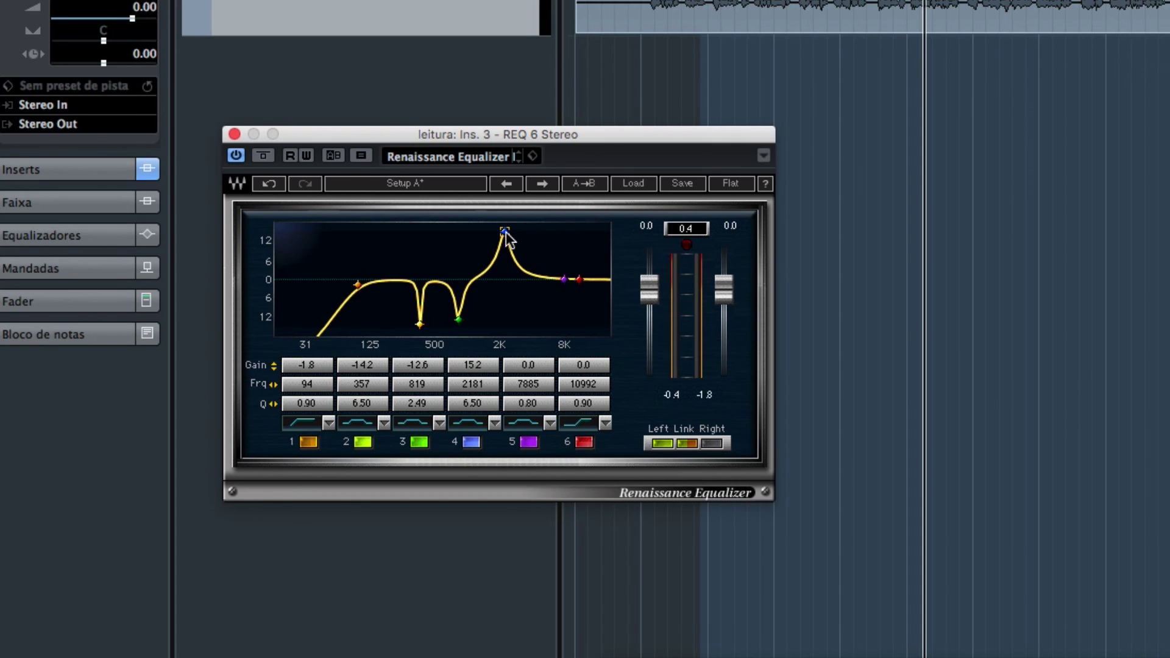
left_click_drag(503, 232, 474, 231)
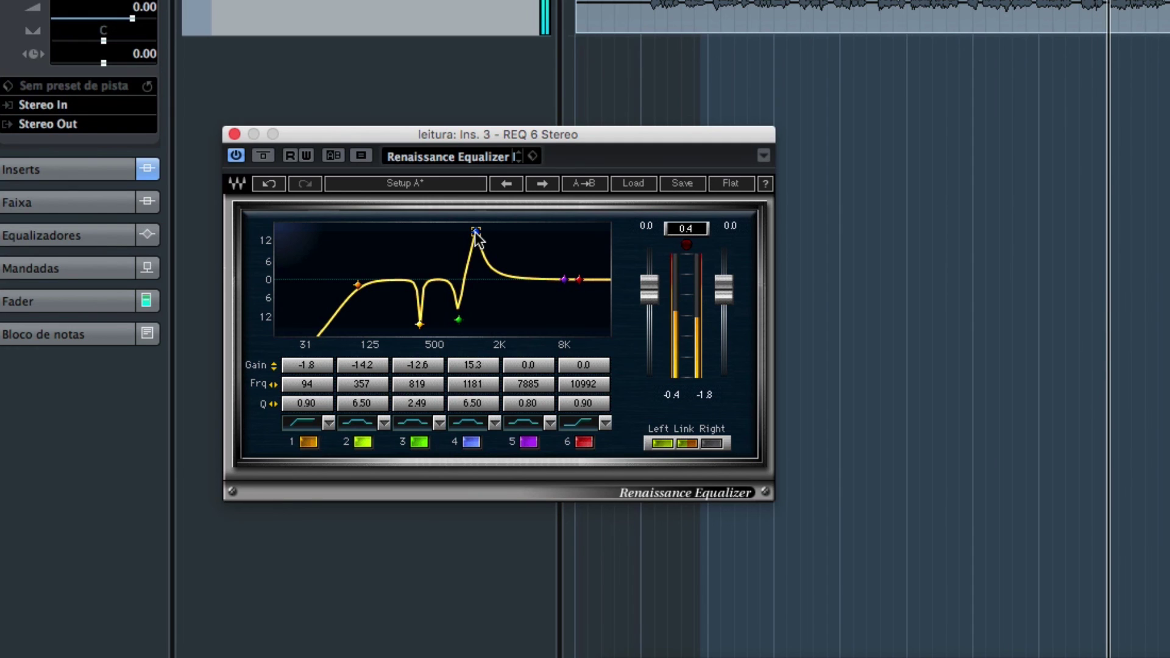
- Cut band 4 to a gain of -12.9 at about 1198 Hz and compare the voice with the equalizer bypassed and active
left_click_drag(476, 231, 475, 251)
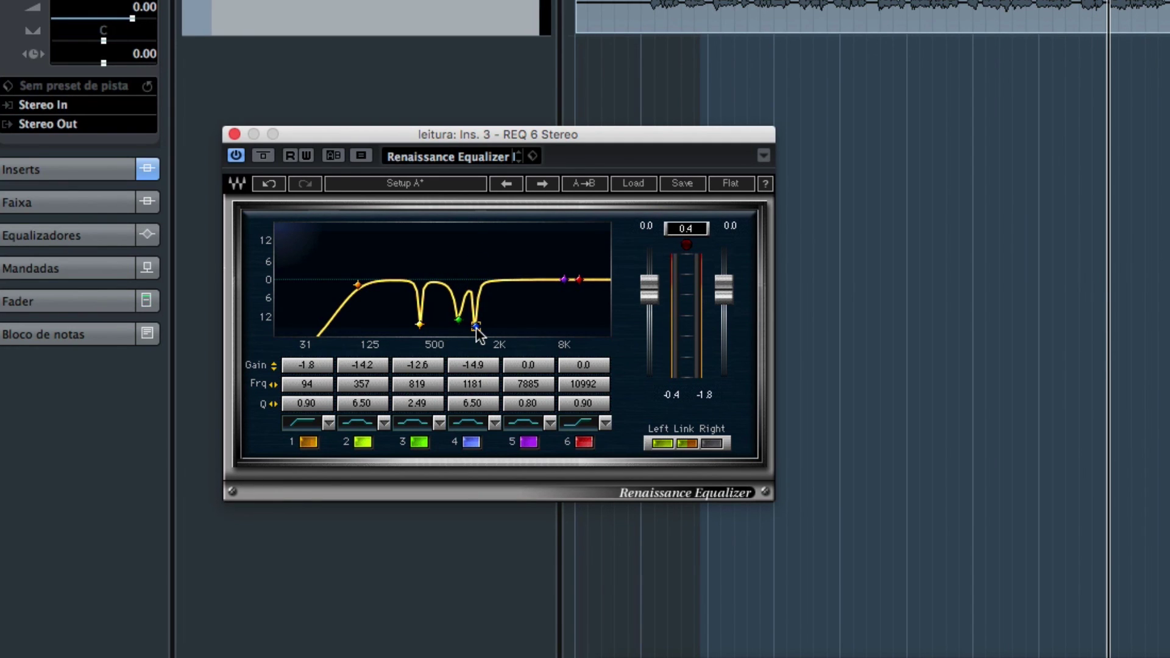
mouse_move(477, 328)
left_mouse_down()
mouse_move(475, 287)
mouse_move(475, 320)
left_mouse_up()
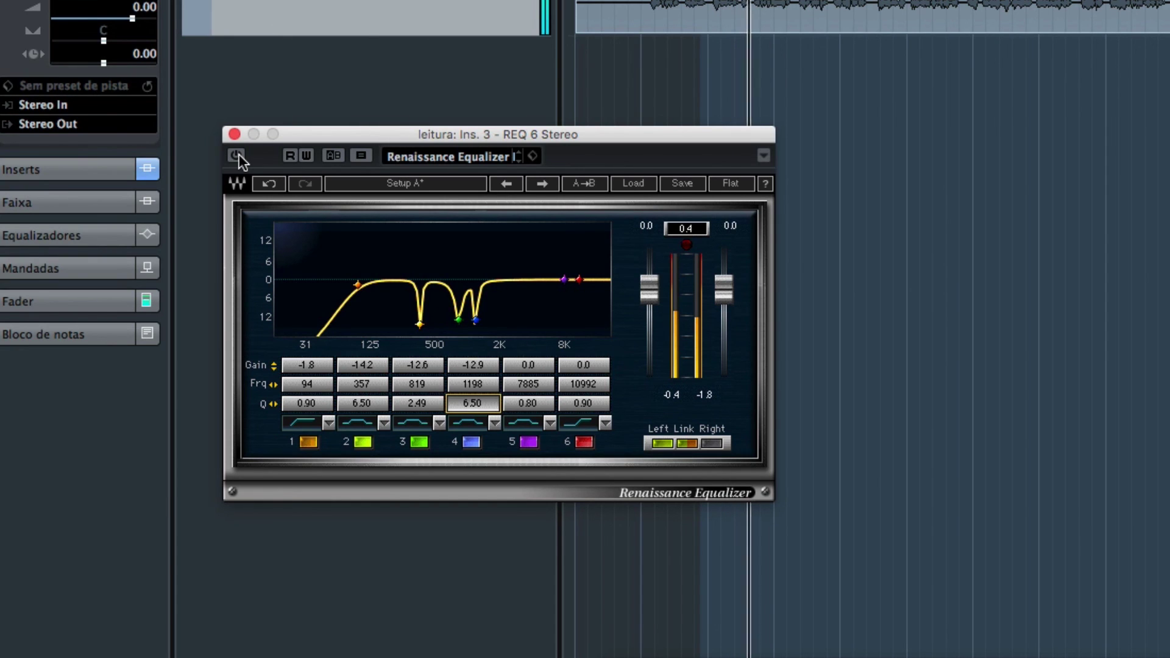
left_click(237, 155)
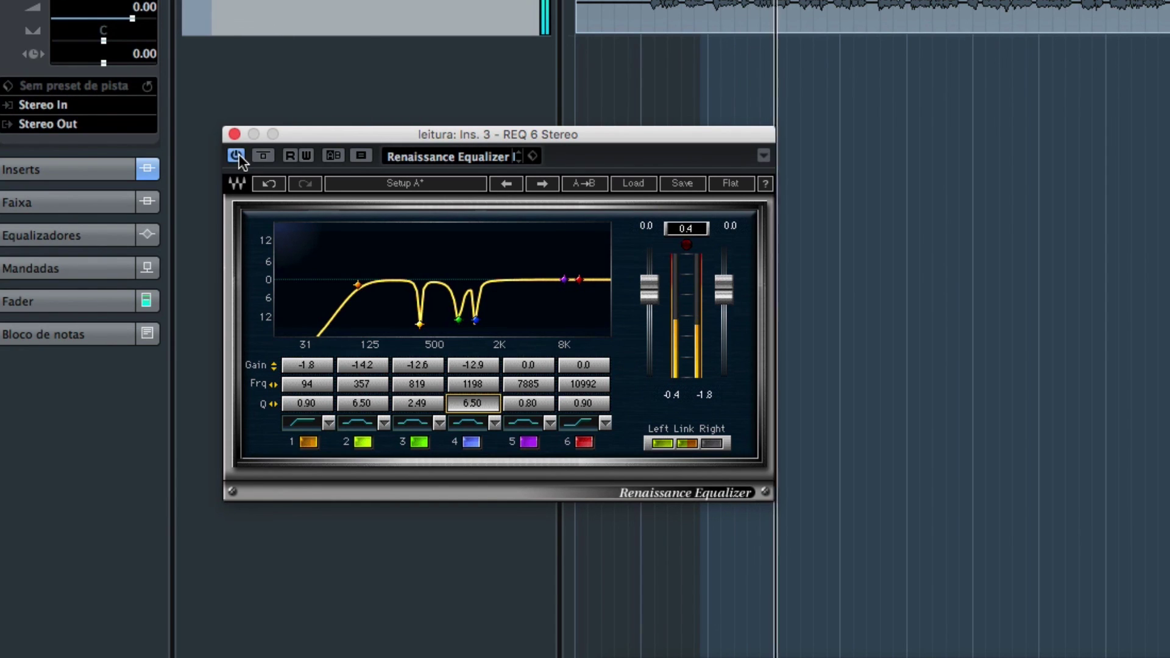